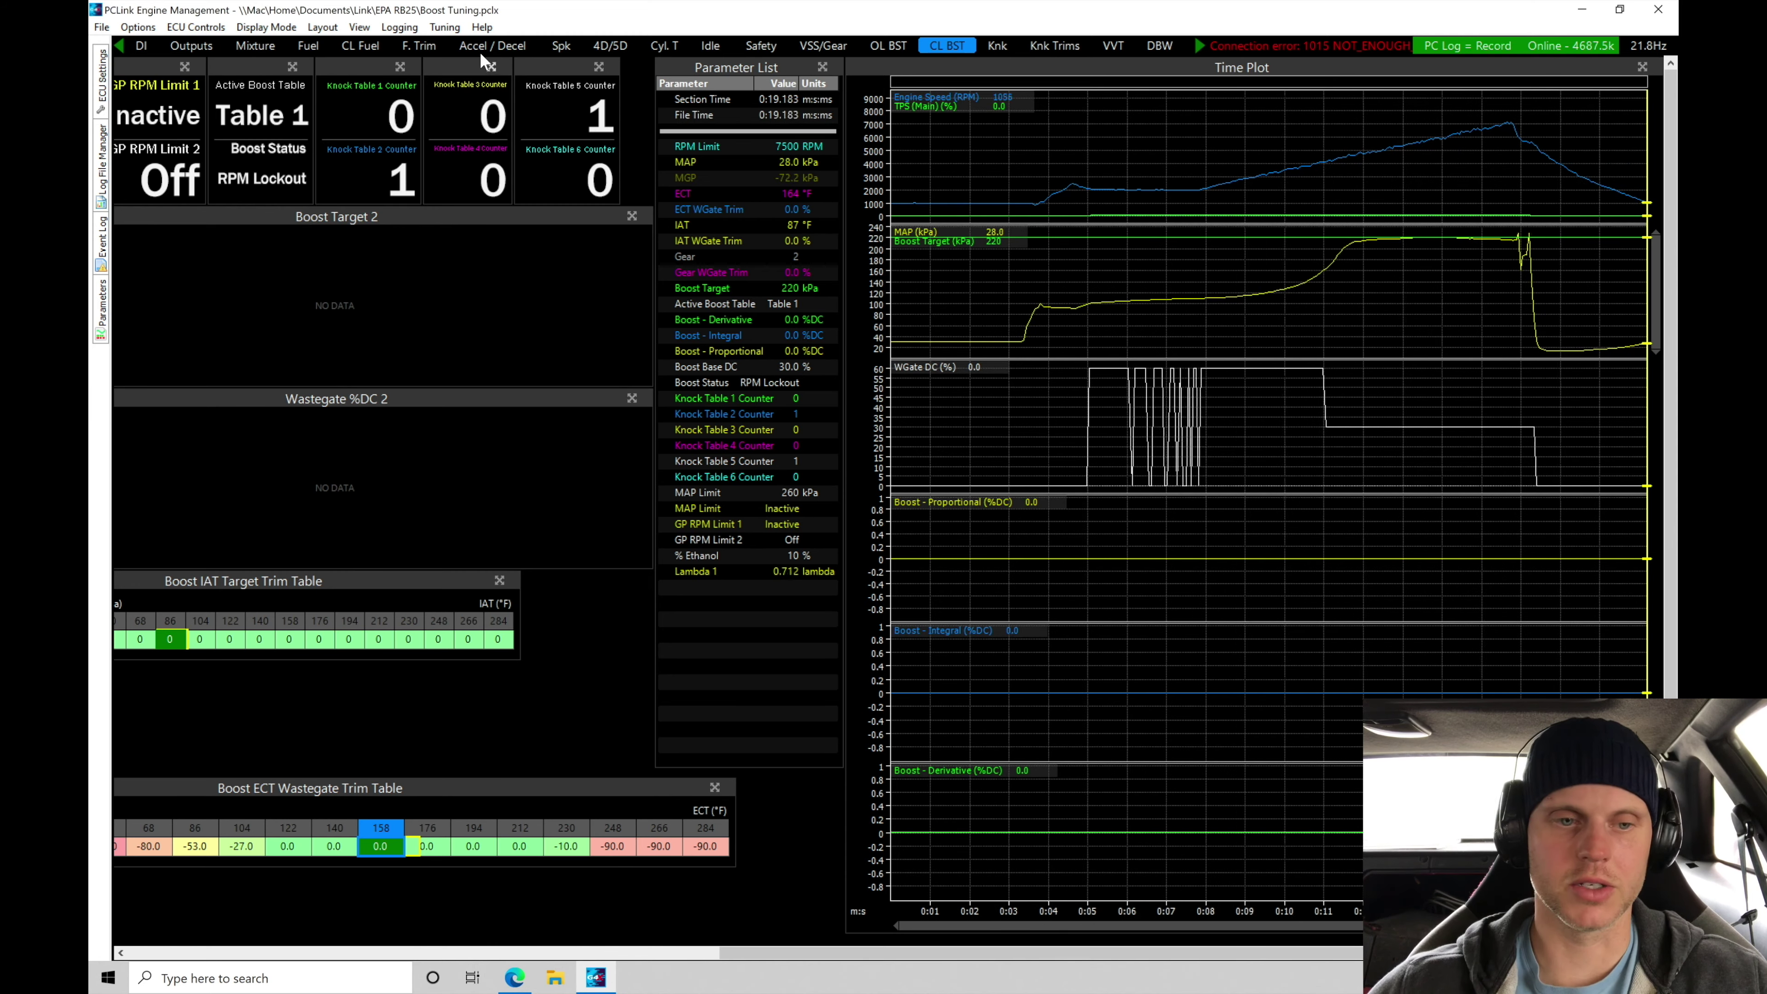
Stop the PC log and check MAP against boost target and wastegate duty cycle through the logged pull
click(400, 26)
click(447, 211)
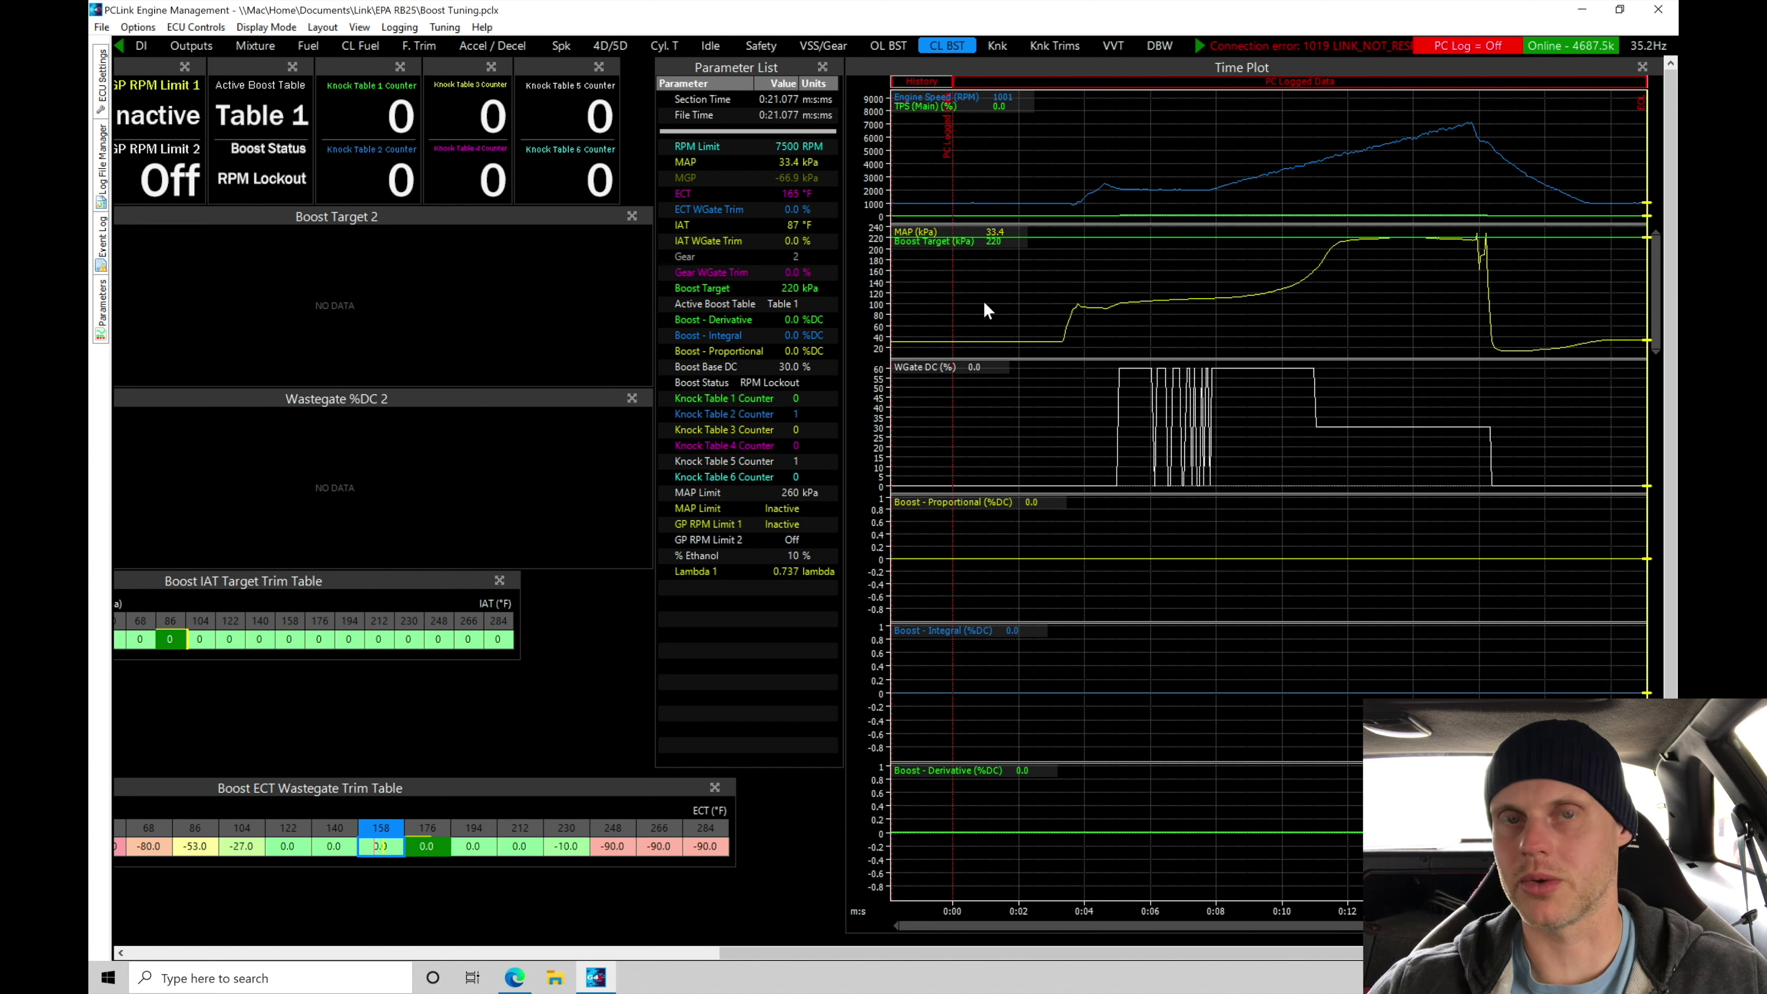
drag(1396, 243, 1458, 258)
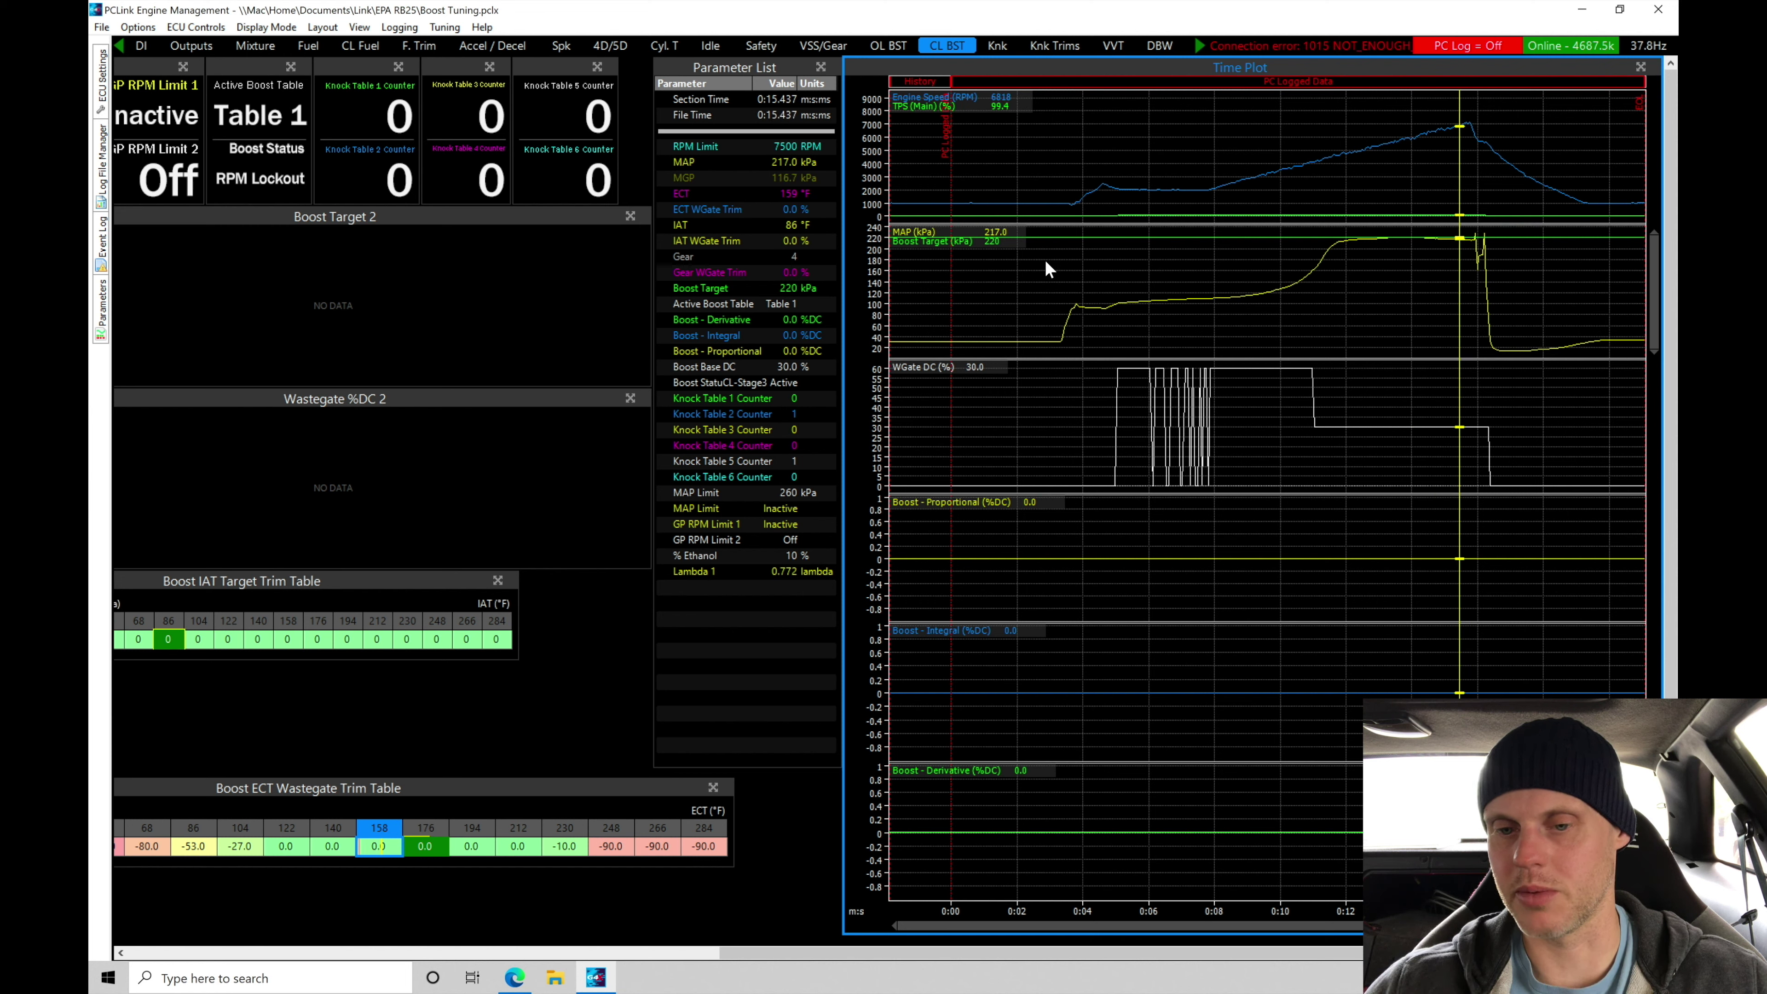
click(1349, 410)
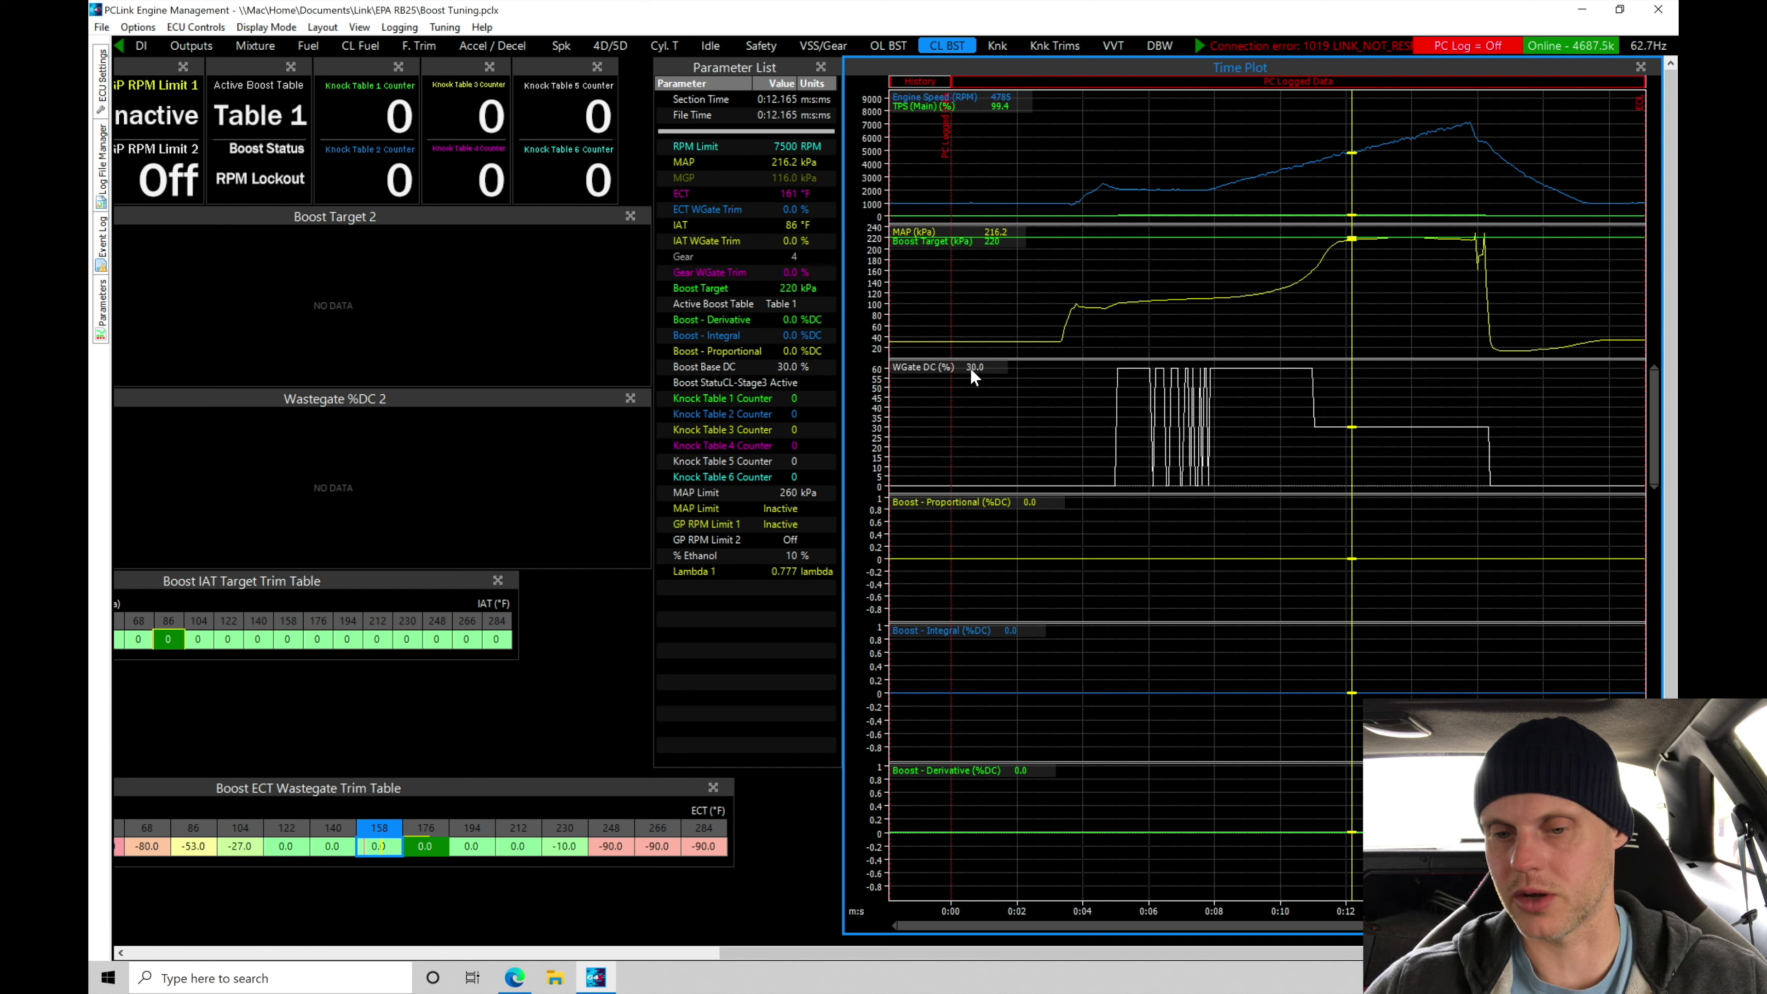
click(1260, 395)
click(1357, 426)
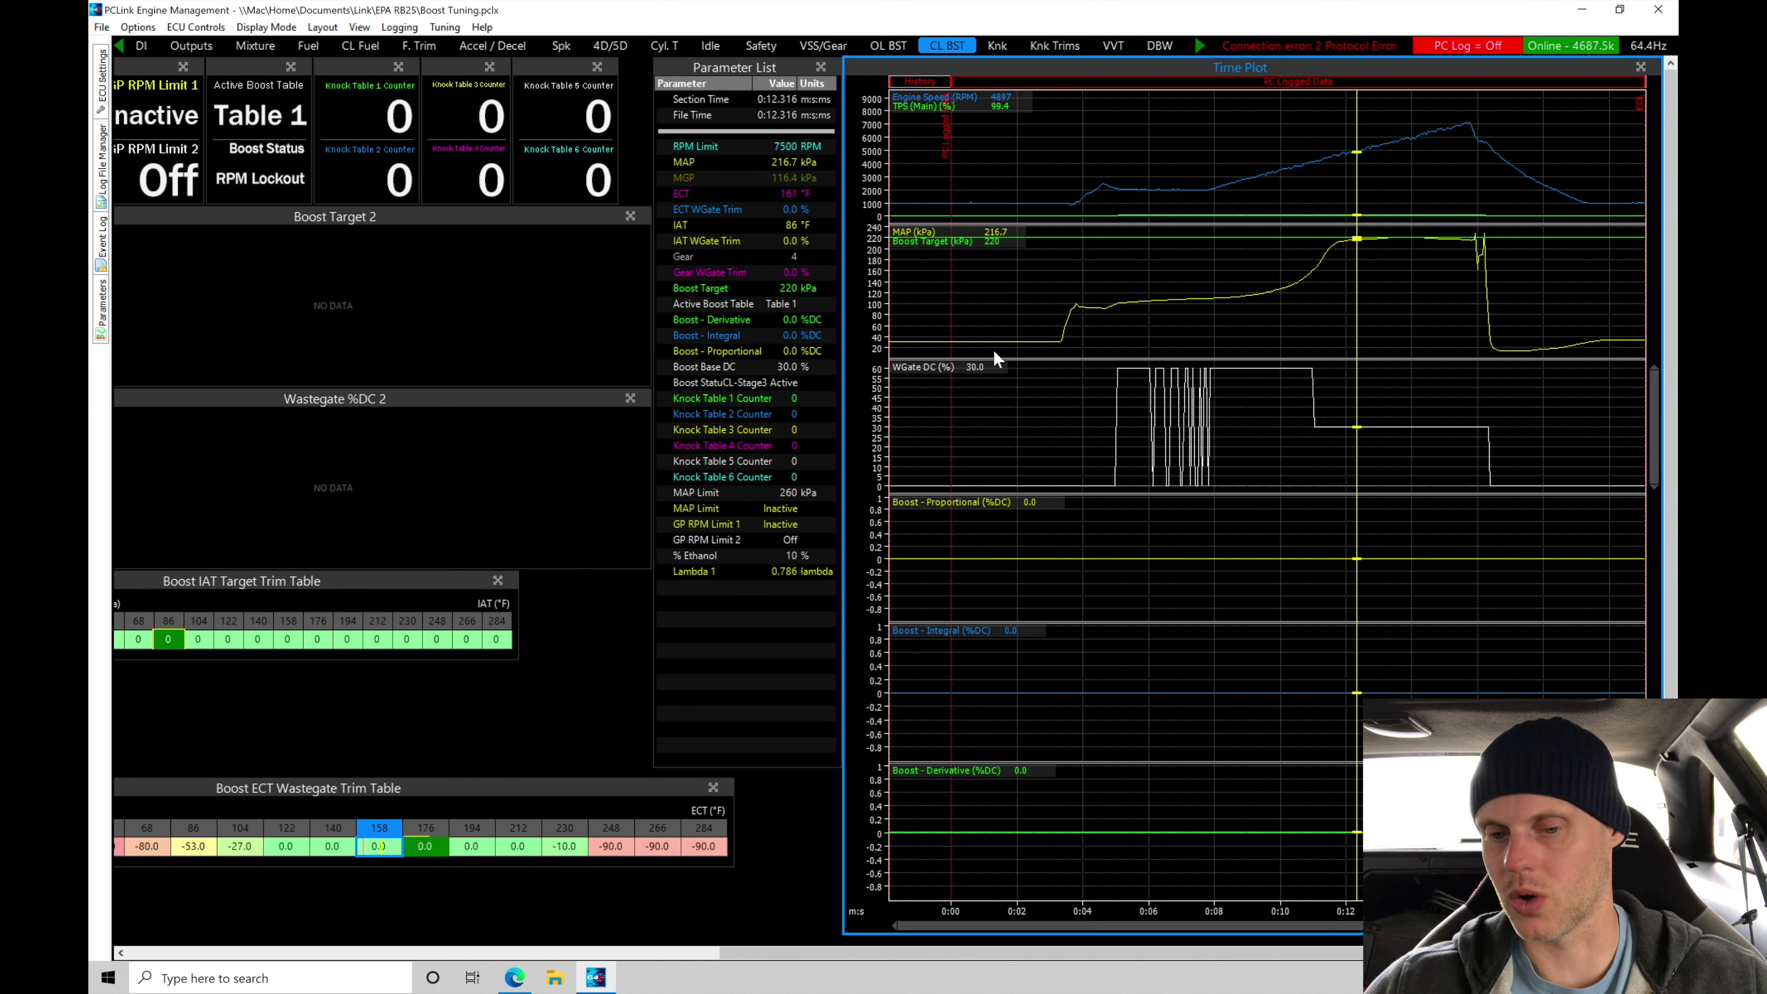
click(1469, 402)
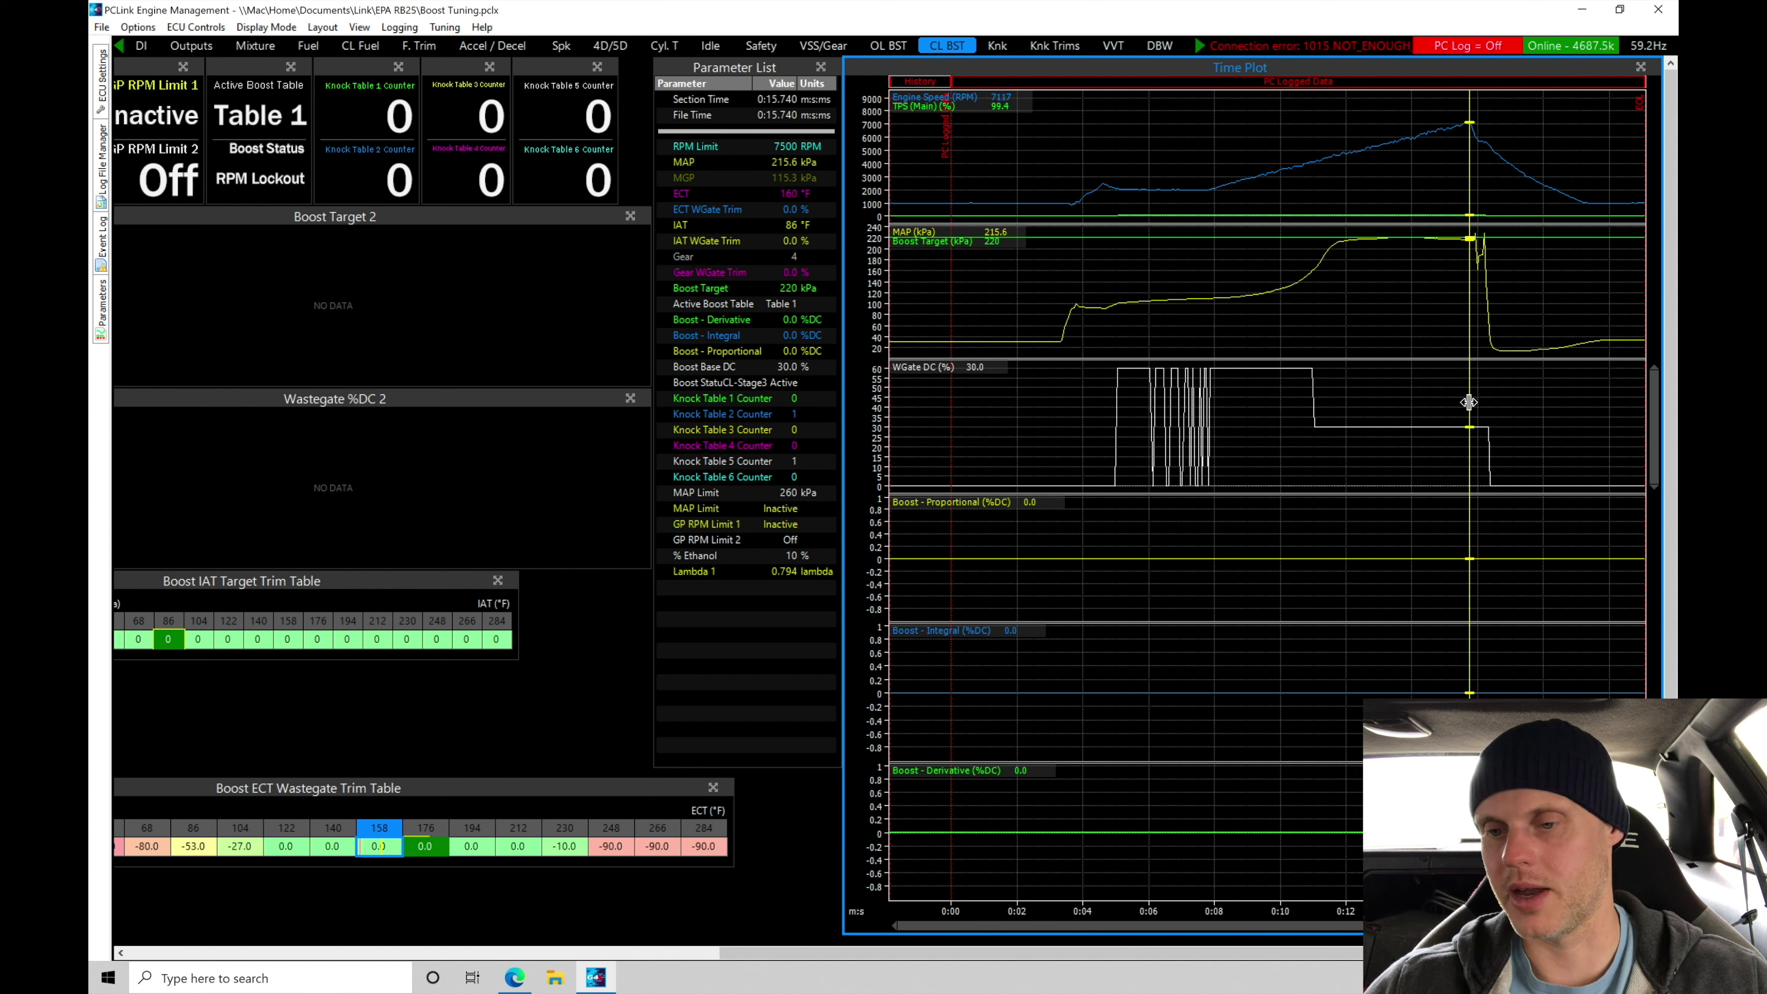
click(1451, 334)
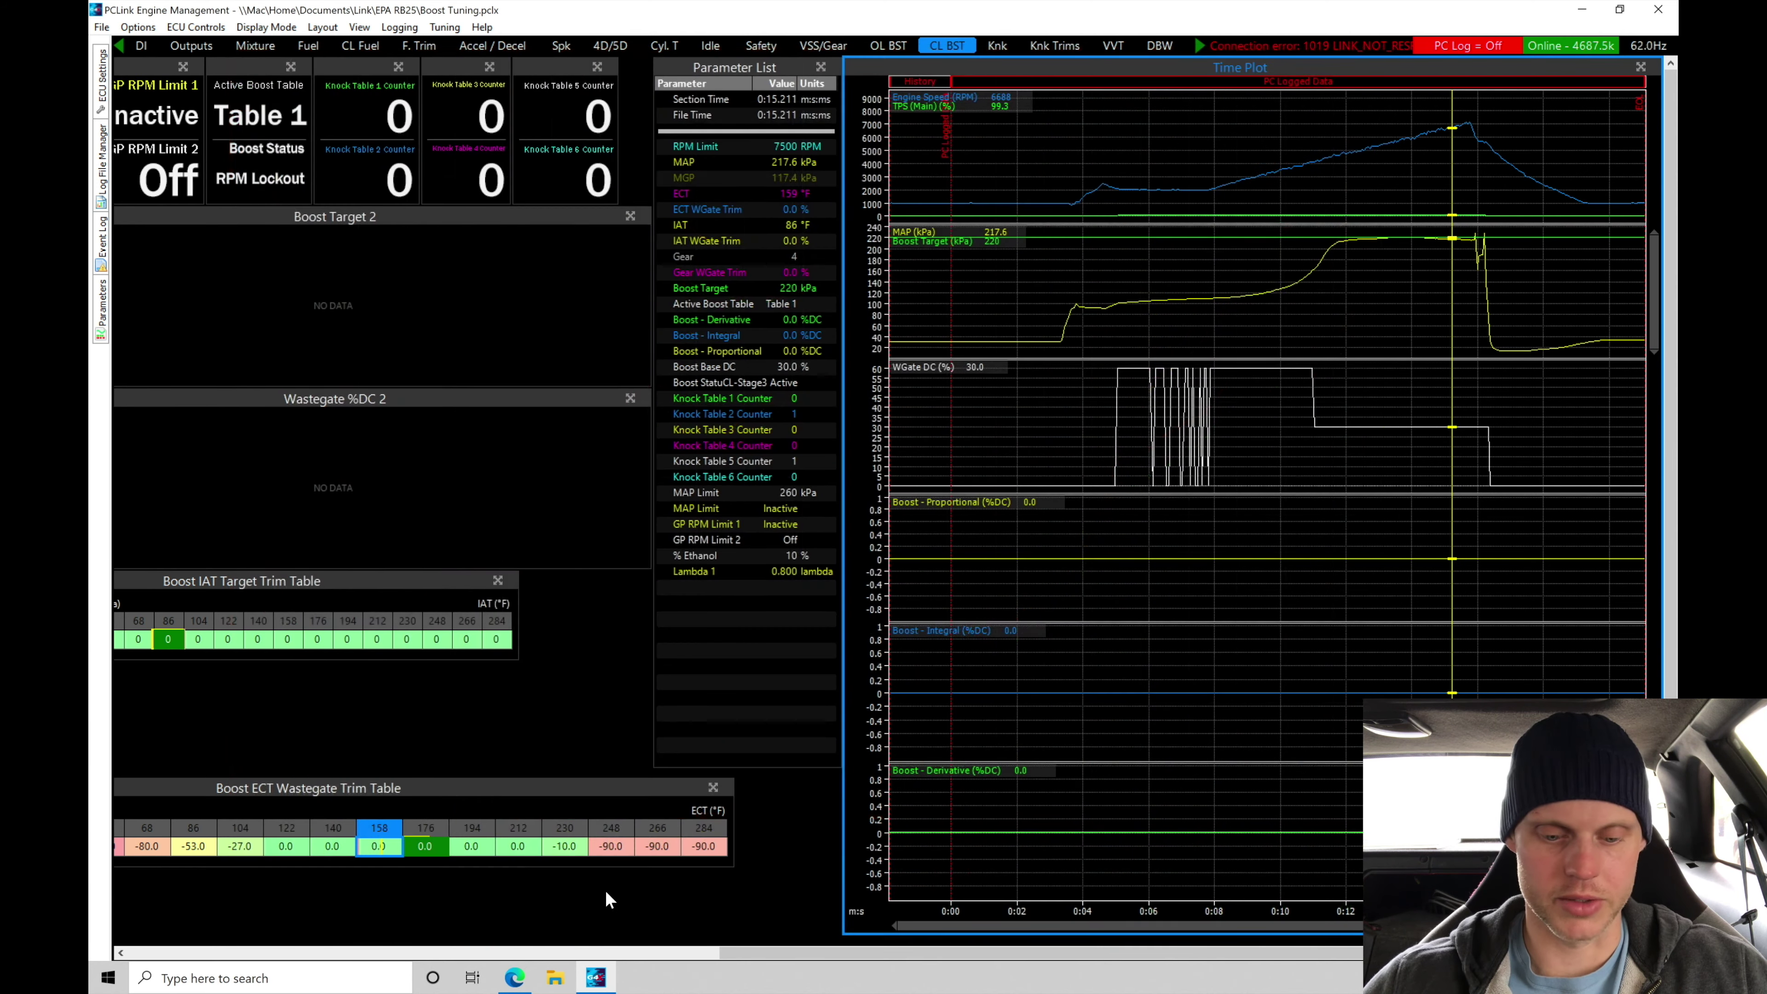
In the 220 kPa row of Wastegate %DC 1, set 6500 and 7000 RPM to 34 and interpolate horizontally from 5500 RPM
drag(769, 941, 166, 953)
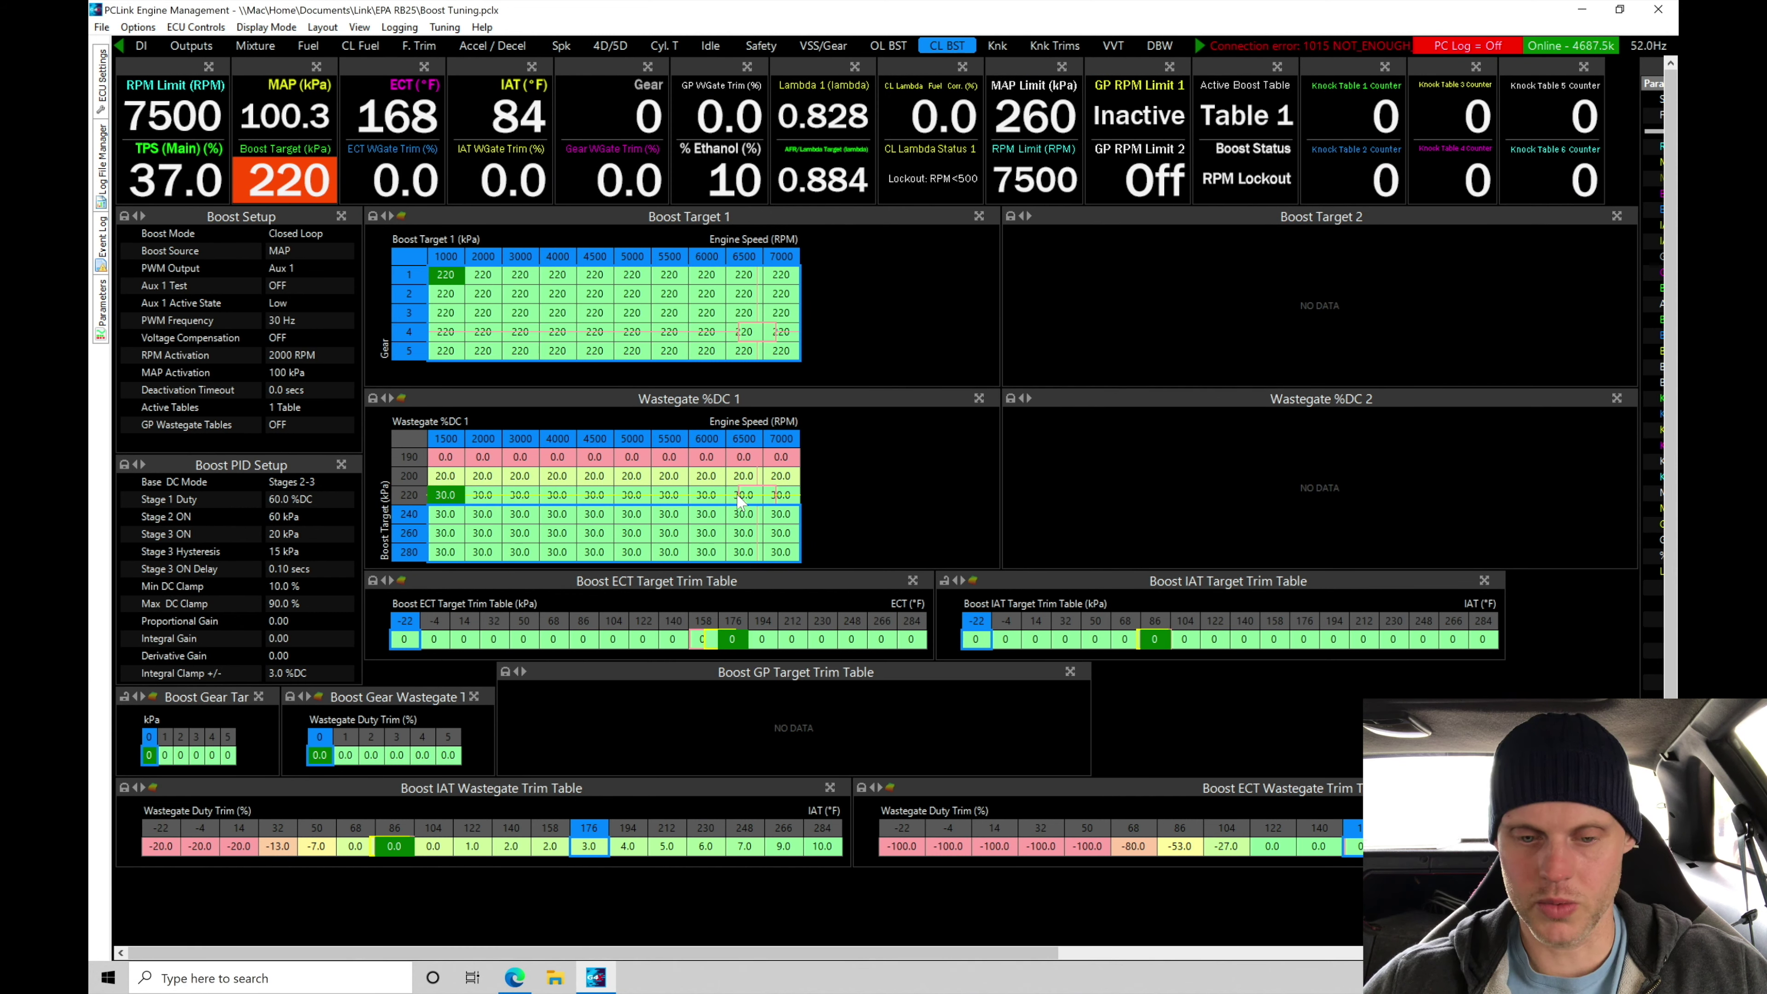
drag(743, 495, 669, 494)
text(34)
key(Return)
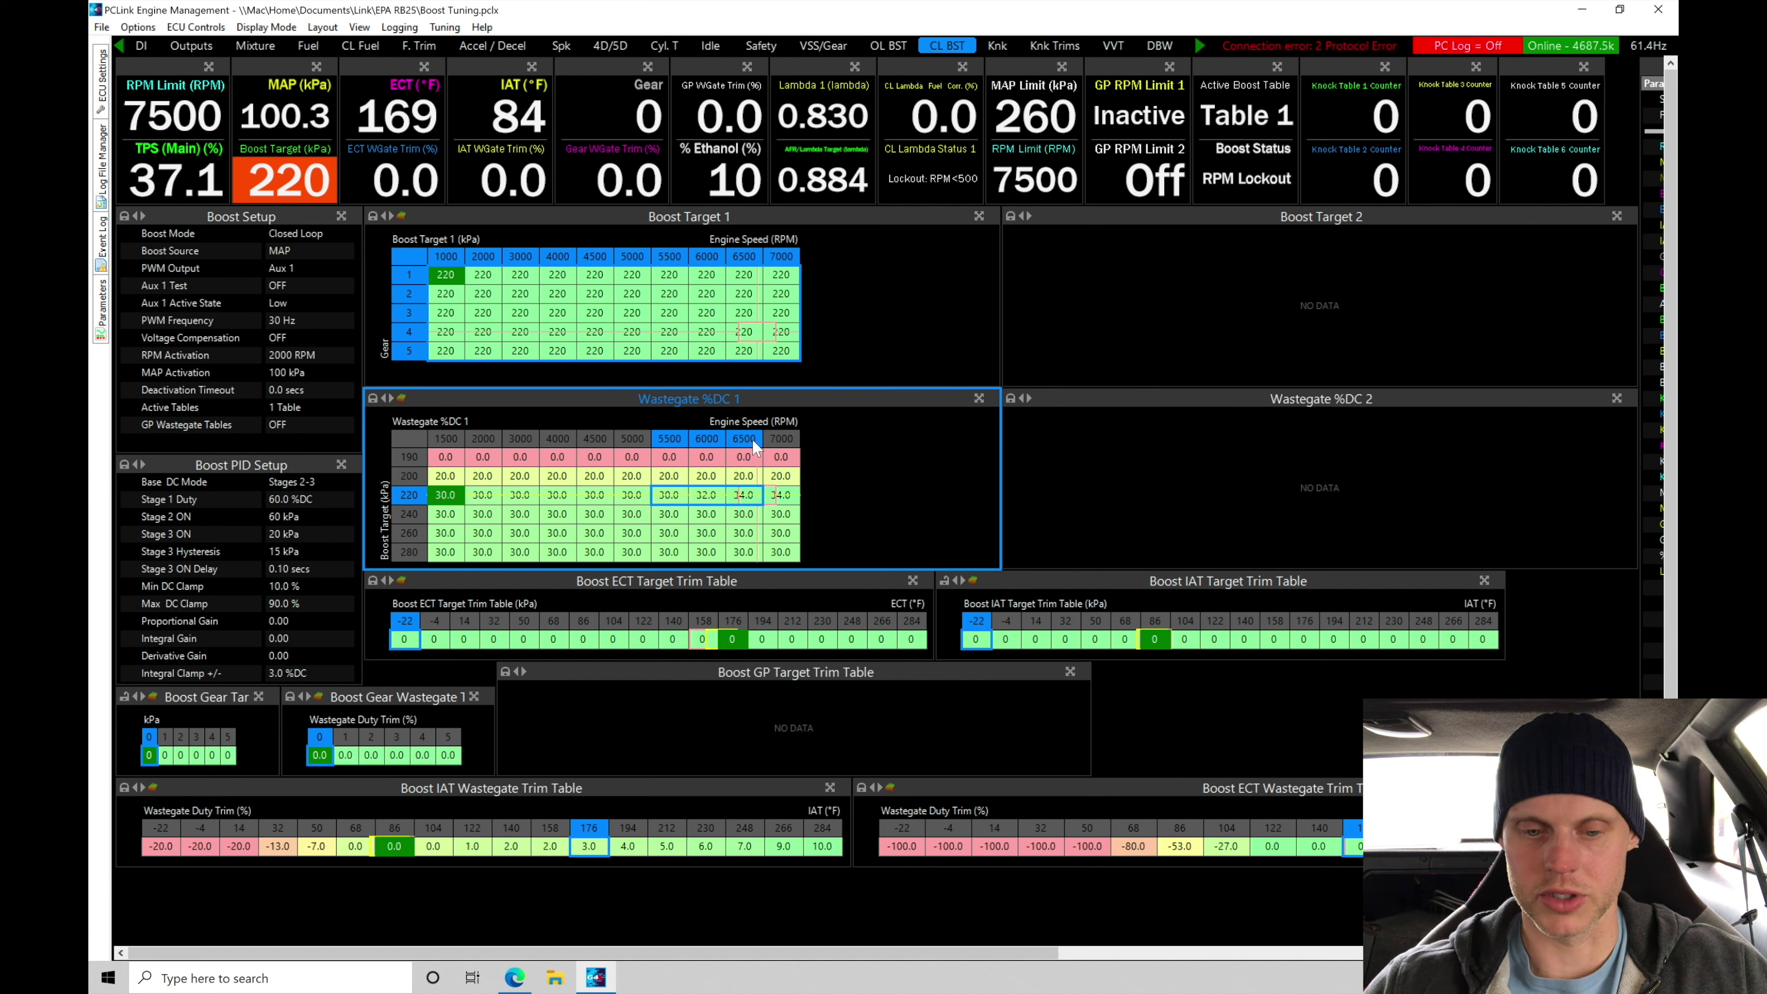
key(h)
Copy the 220 kPa row of Wastegate %DC 1 into the 280 kPa row and interpolate vertically between them
drag(455, 495, 801, 495)
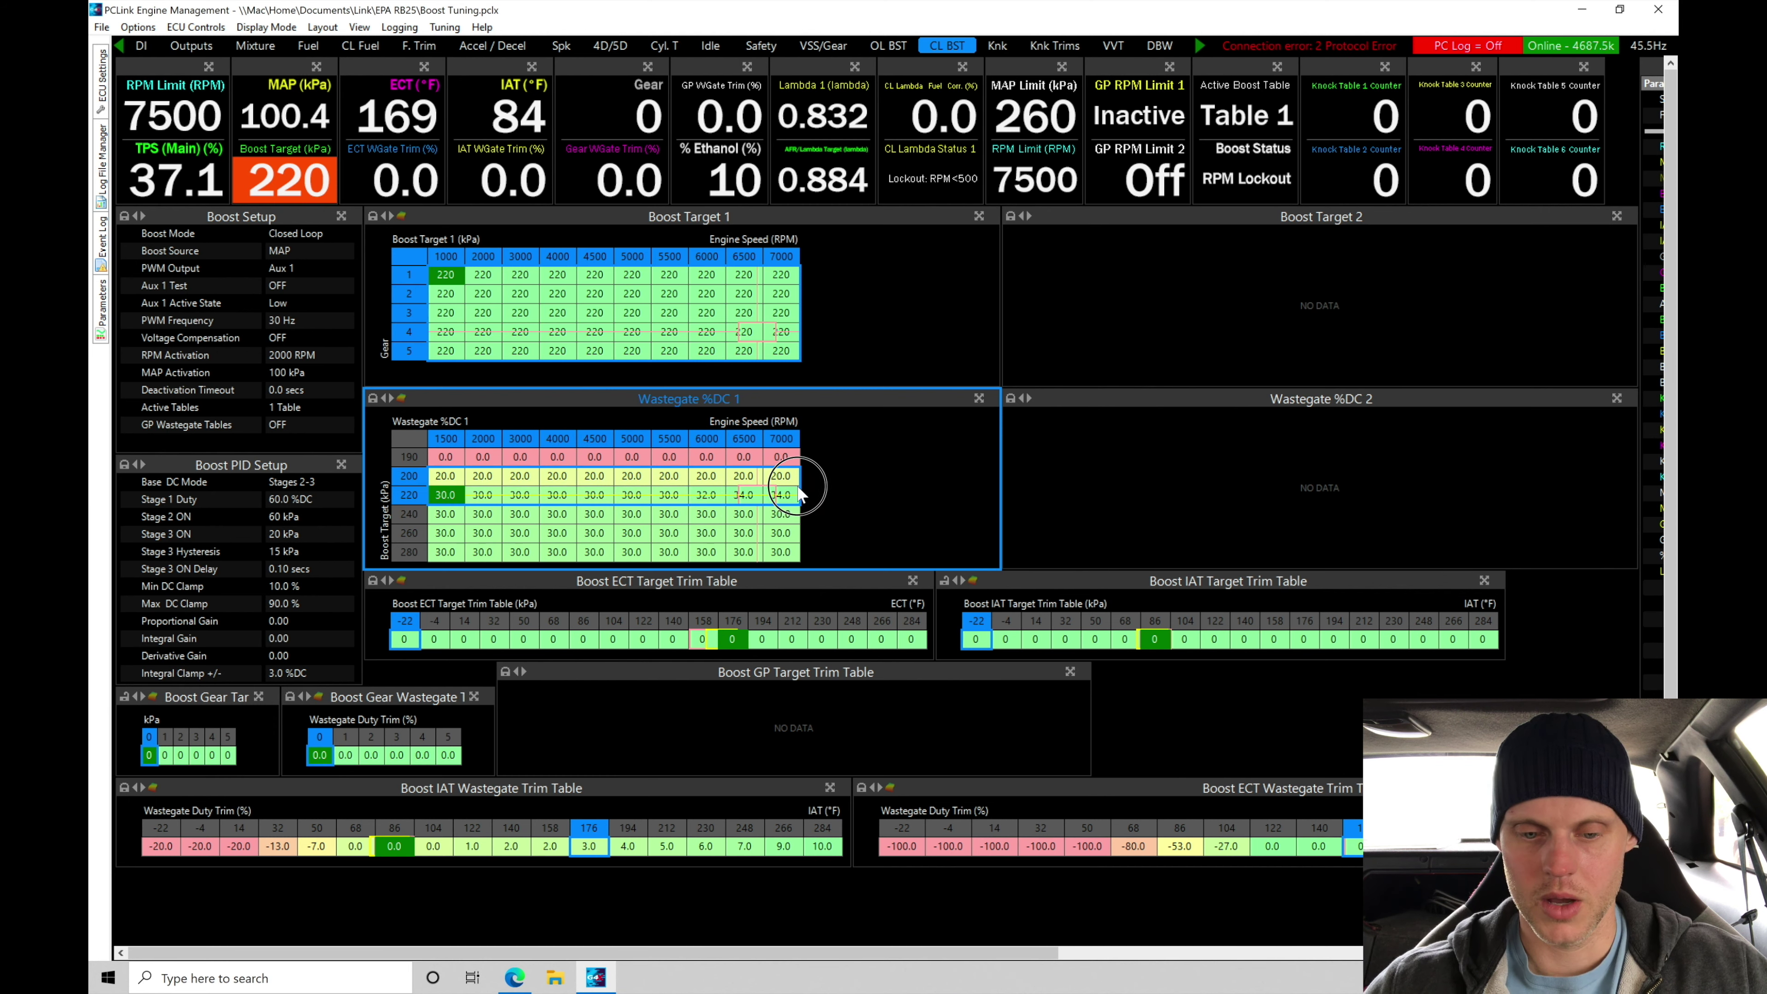
drag(454, 552, 781, 552)
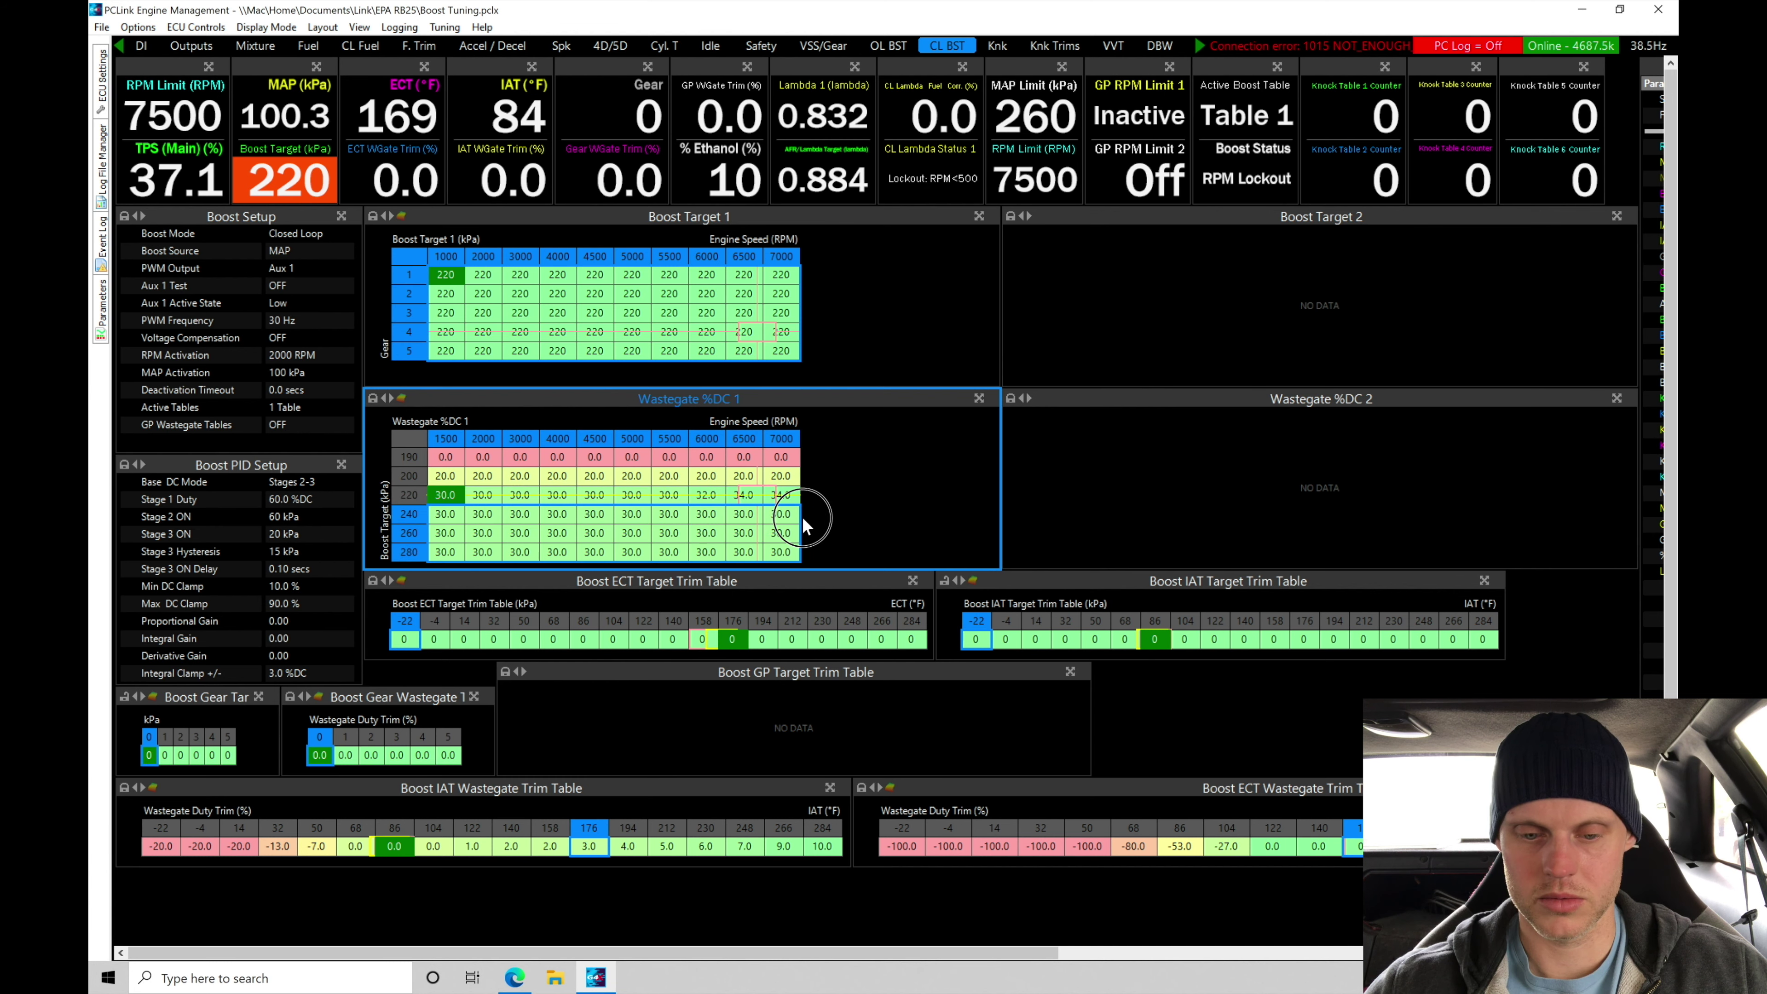
key(ctrl+v)
drag(459, 501, 789, 554)
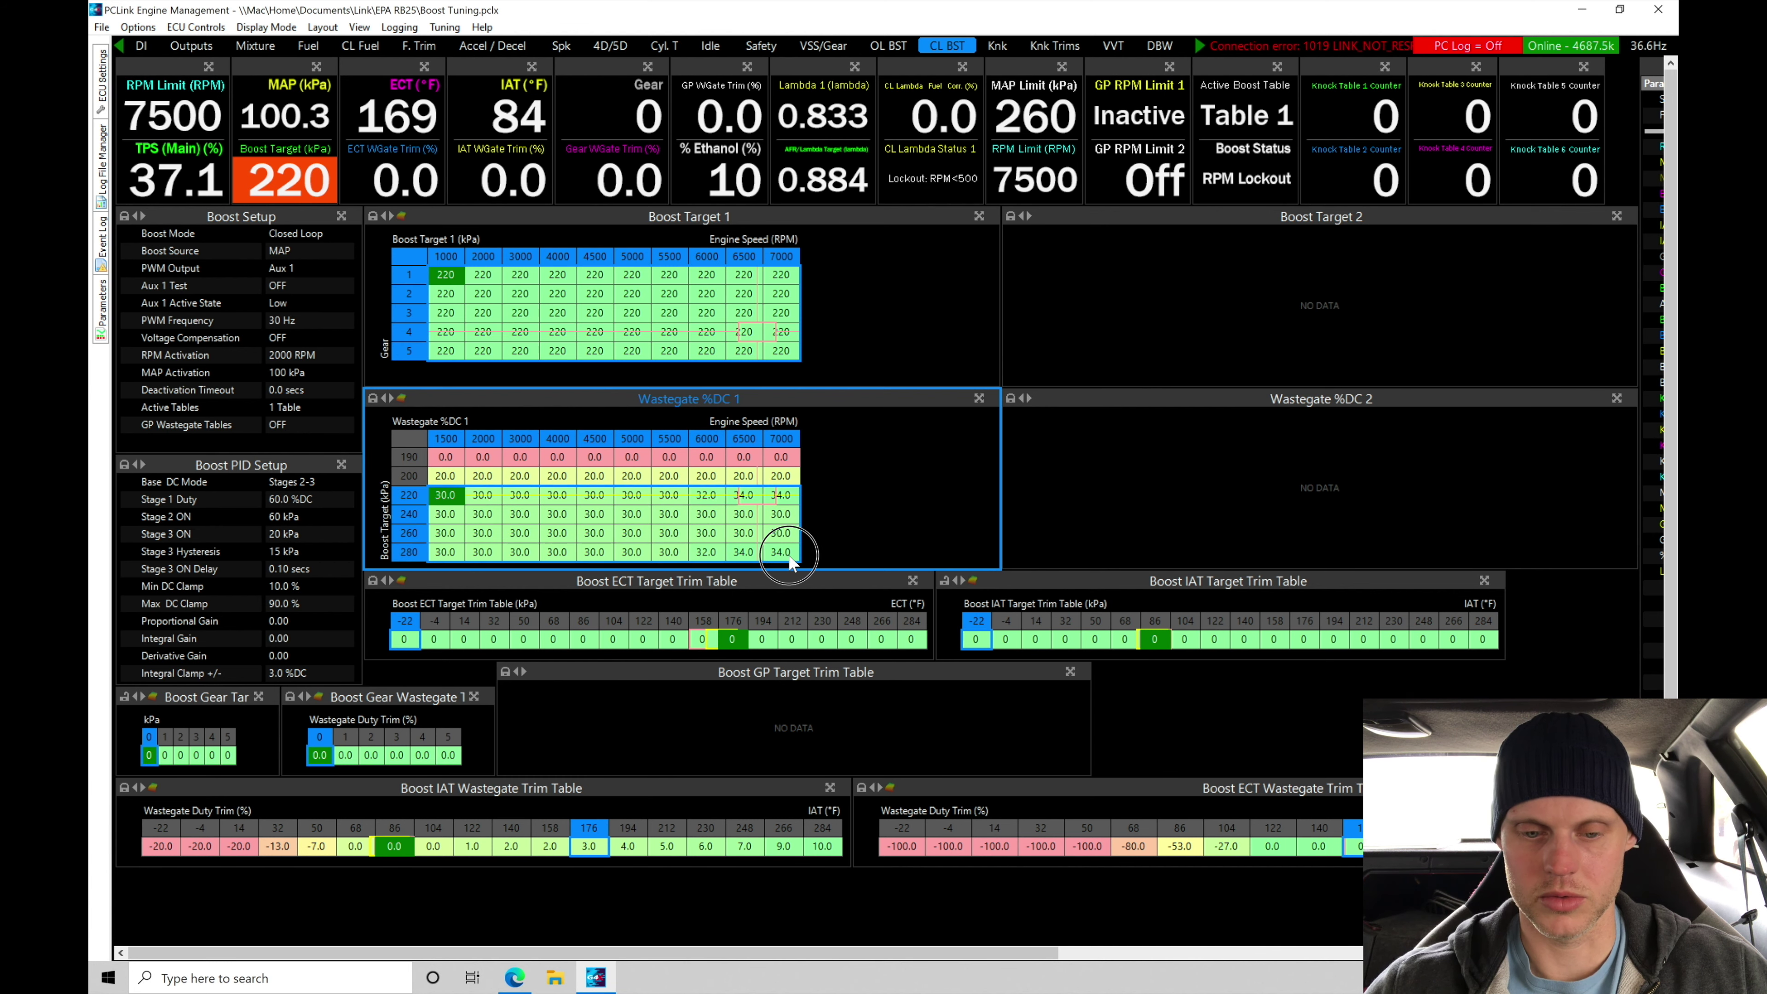
key(v)
click(666, 531)
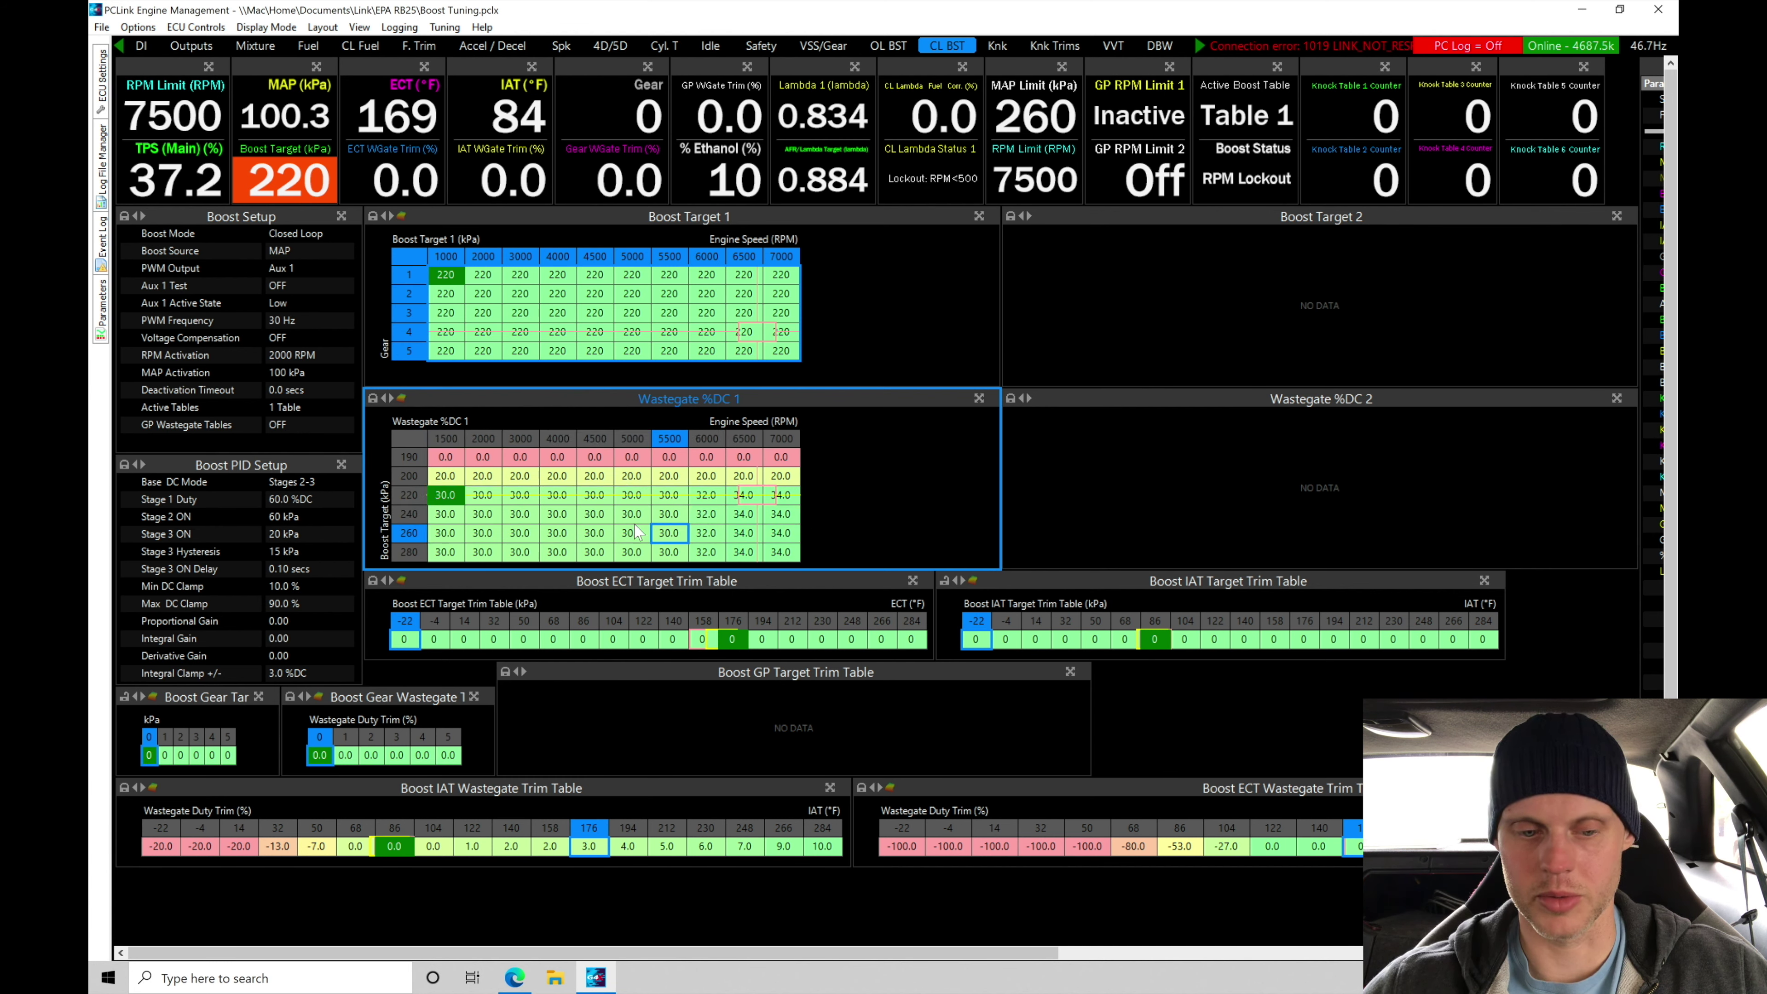
Set every cell of the Boost Target 1 table to 240 kPa
drag(449, 276, 782, 350)
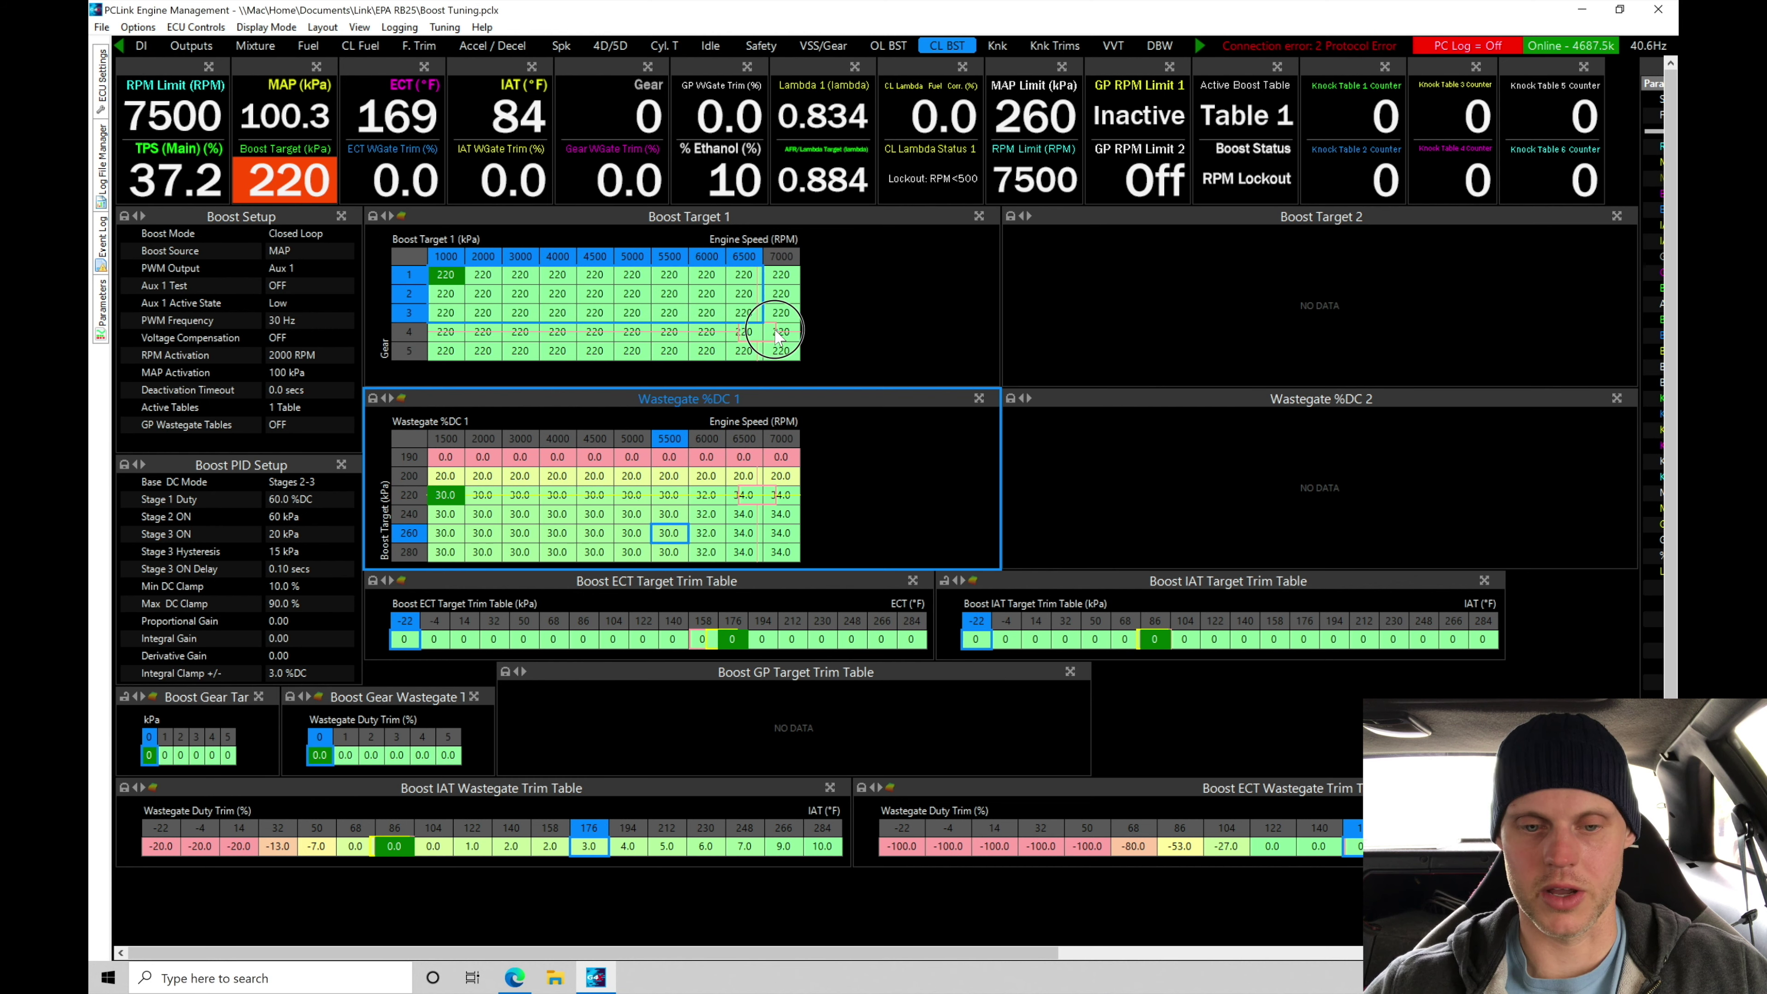
text(=240)
key(Return)
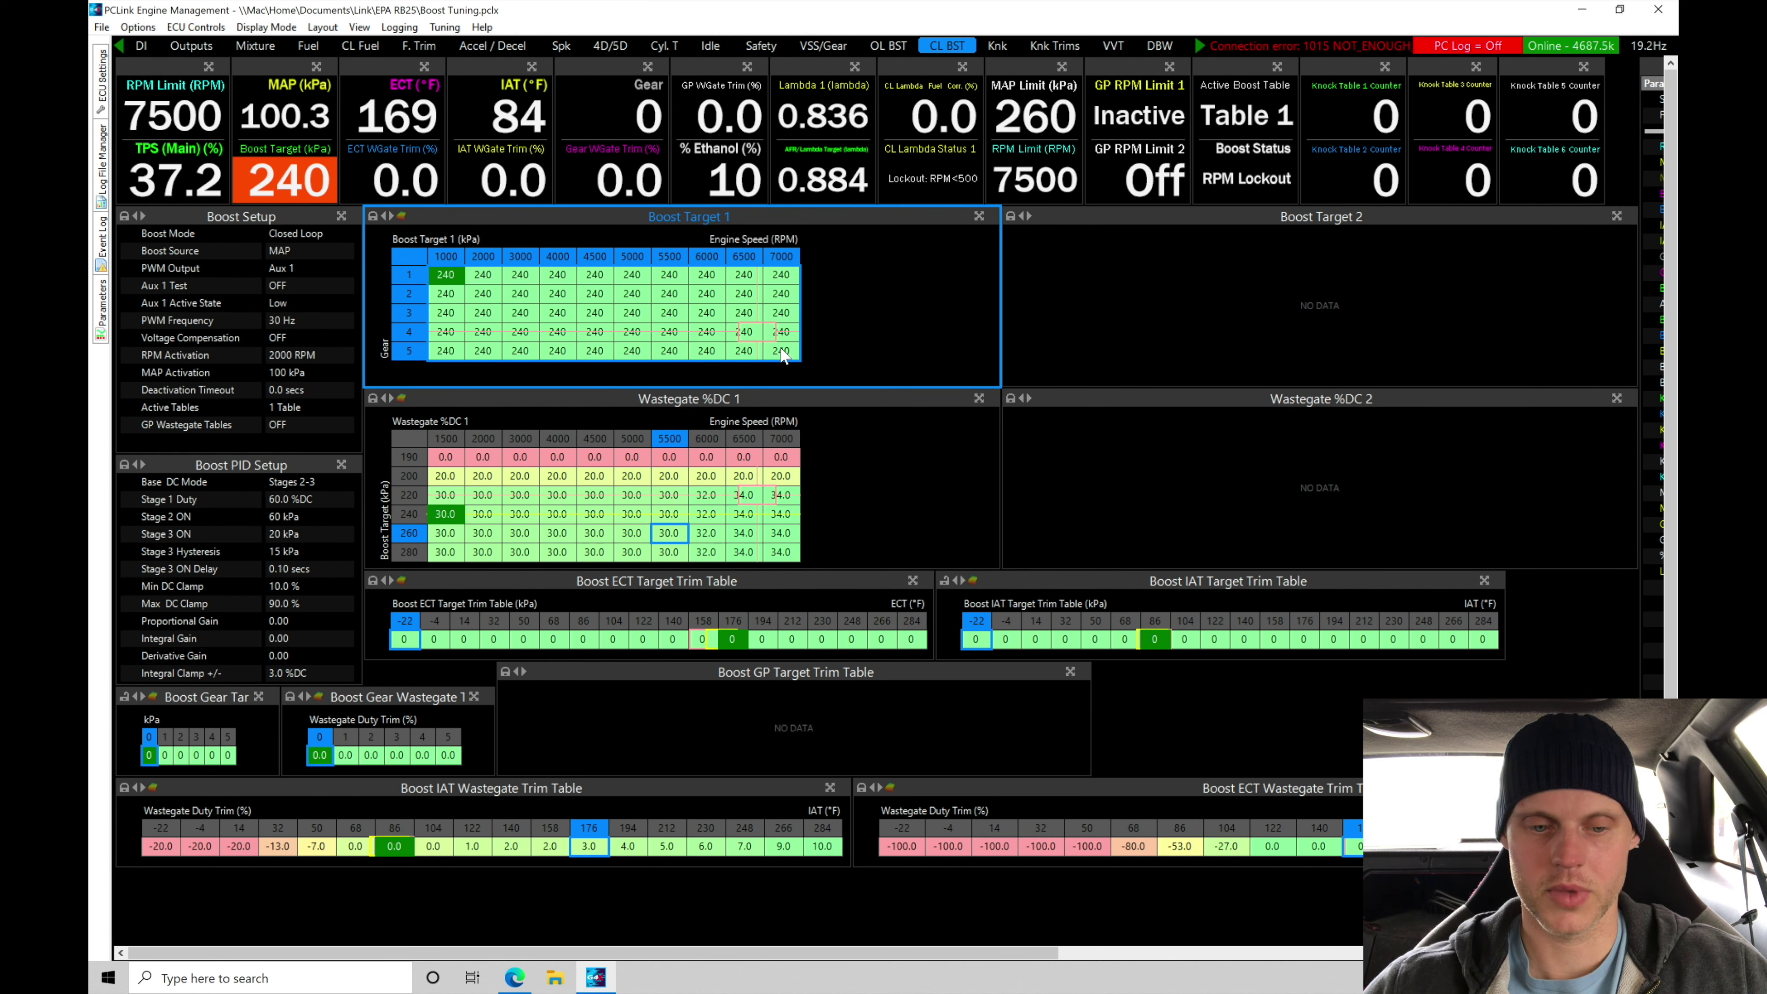
Add 8 to all cells in the 240 to 280 kPa rows of Wastegate %DC 1 and store the changes to the ECU
drag(464, 518, 783, 560)
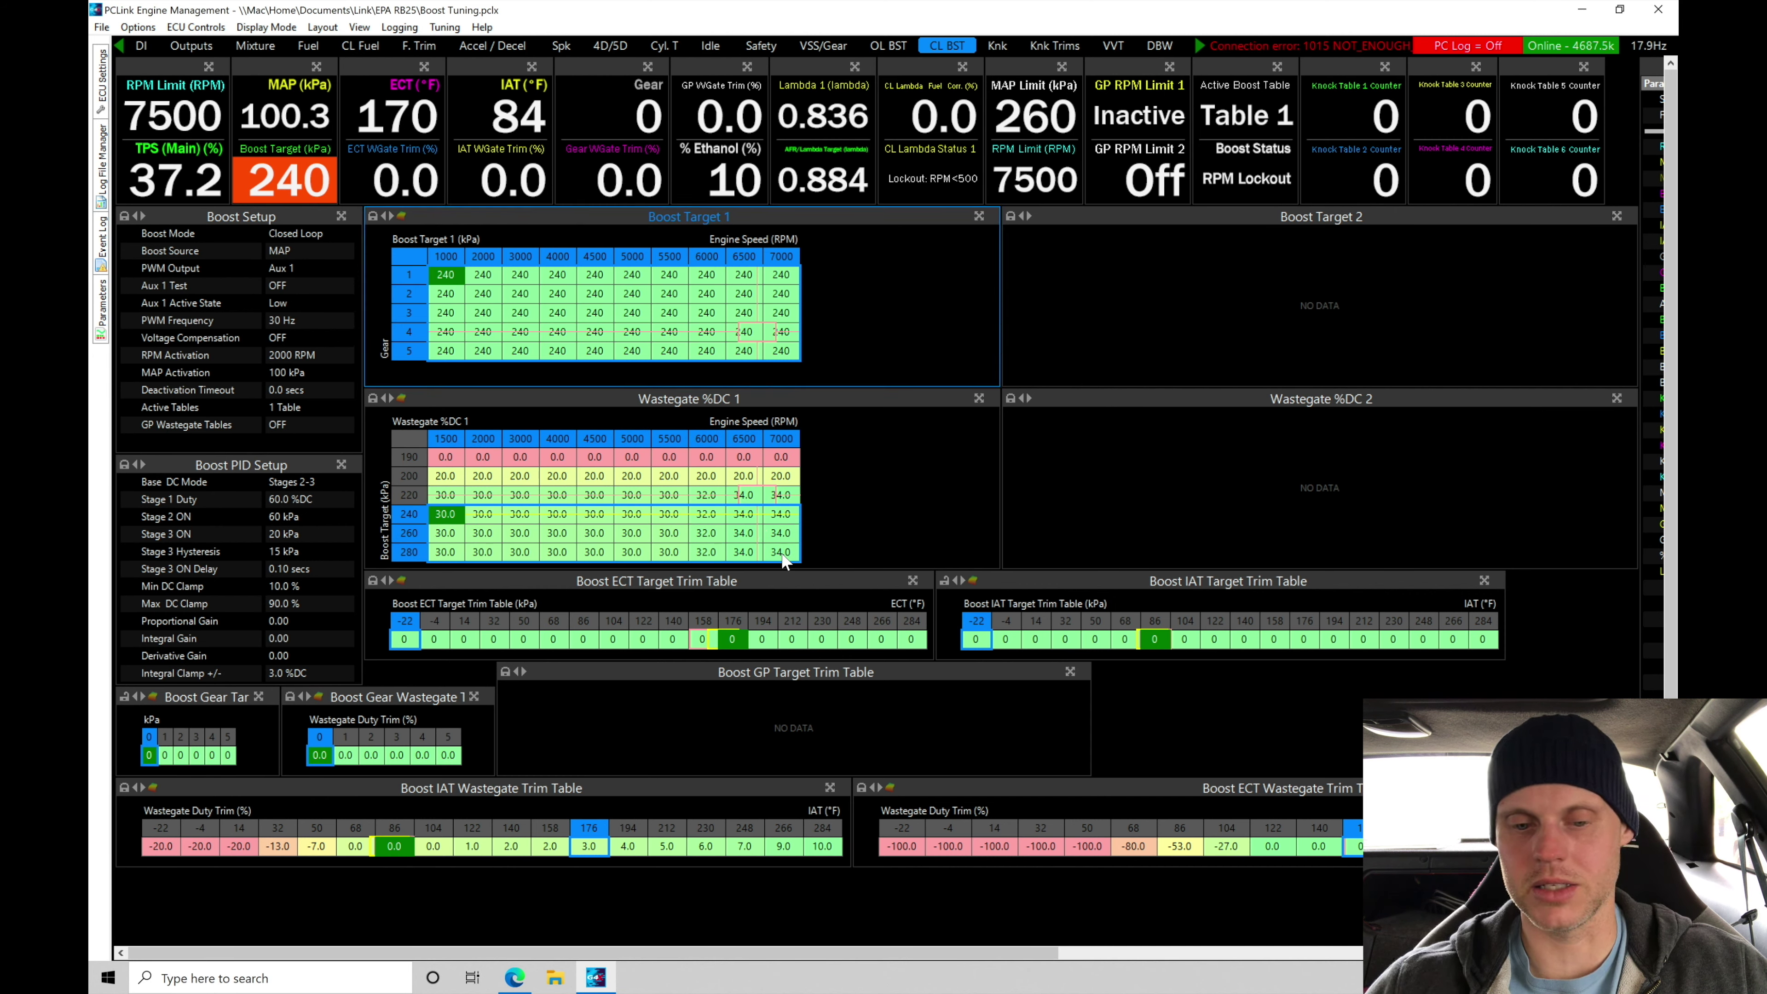
key(equal)
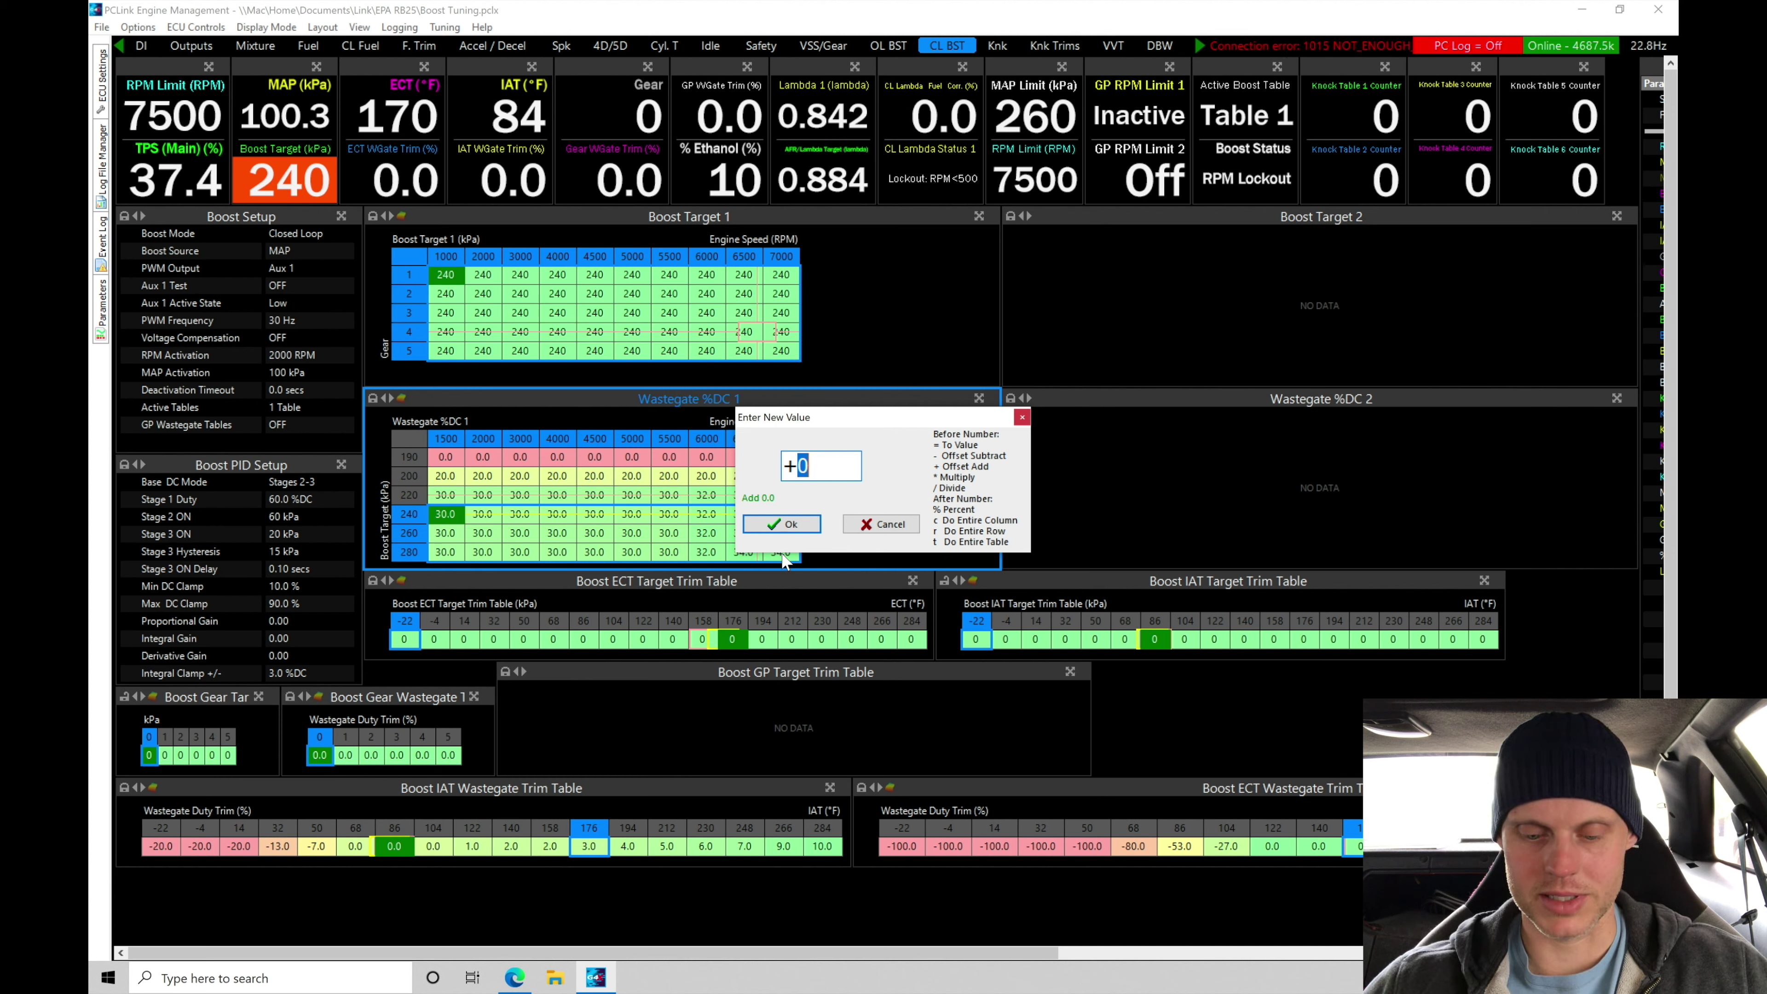
text(8)
key(Return)
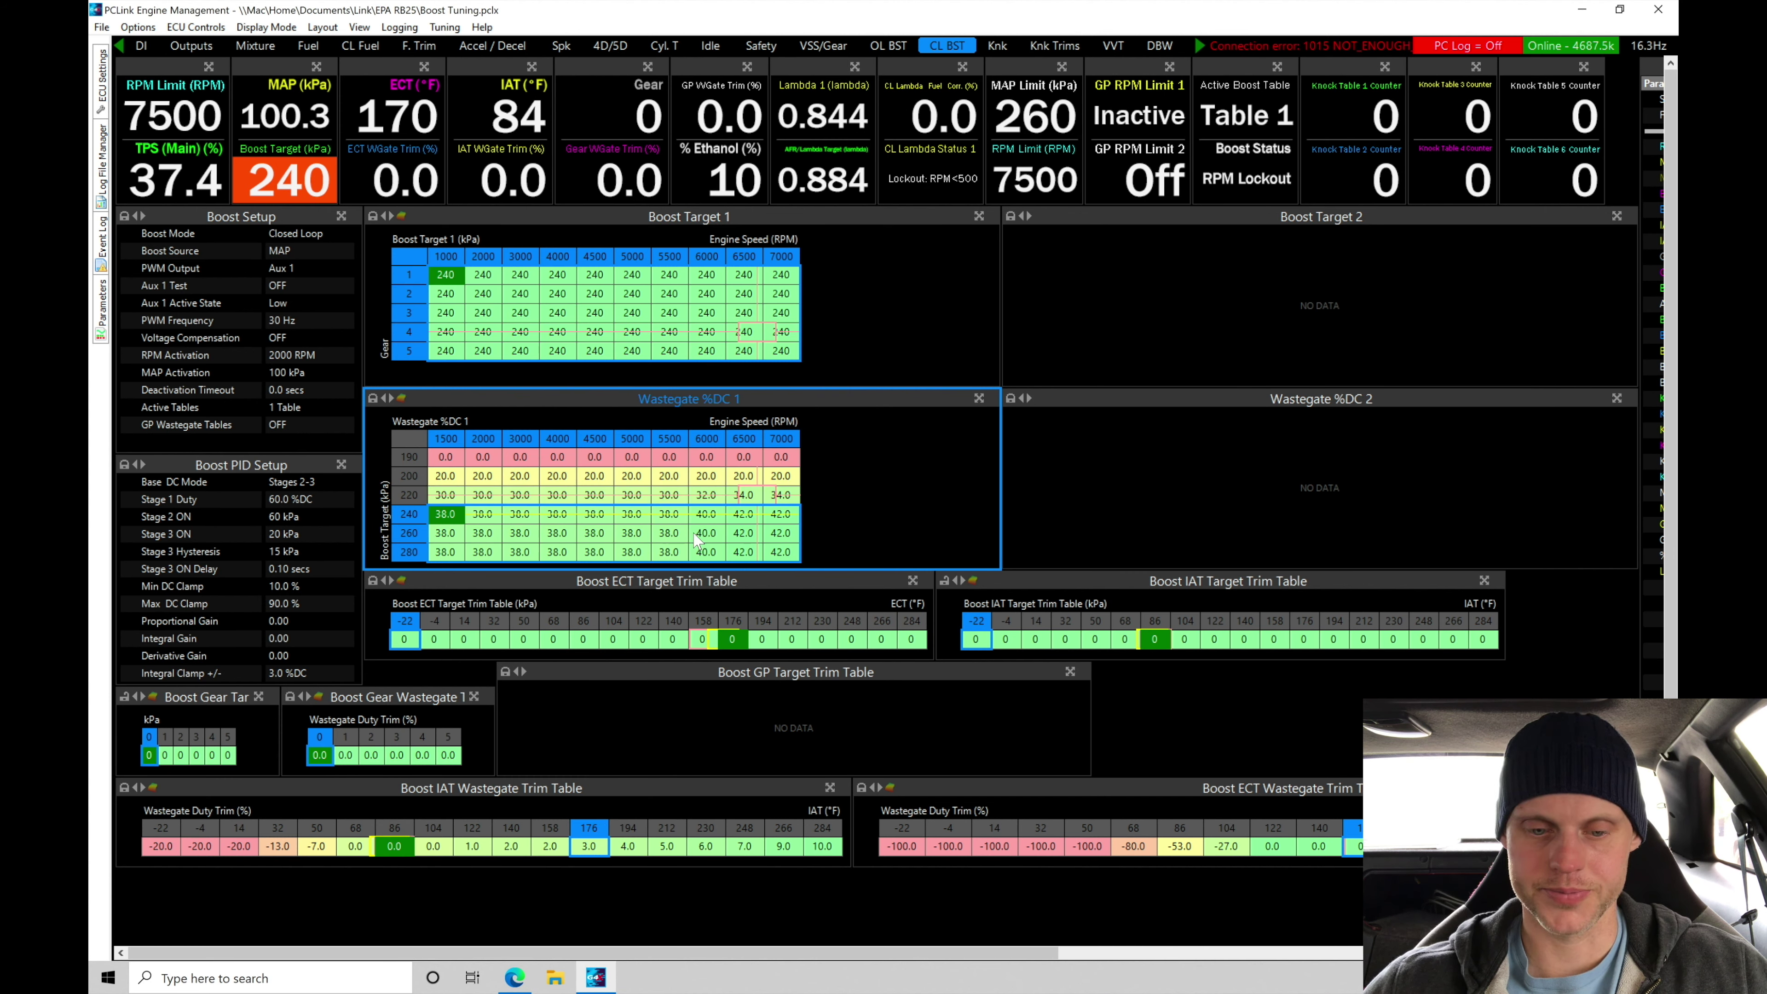
click(673, 534)
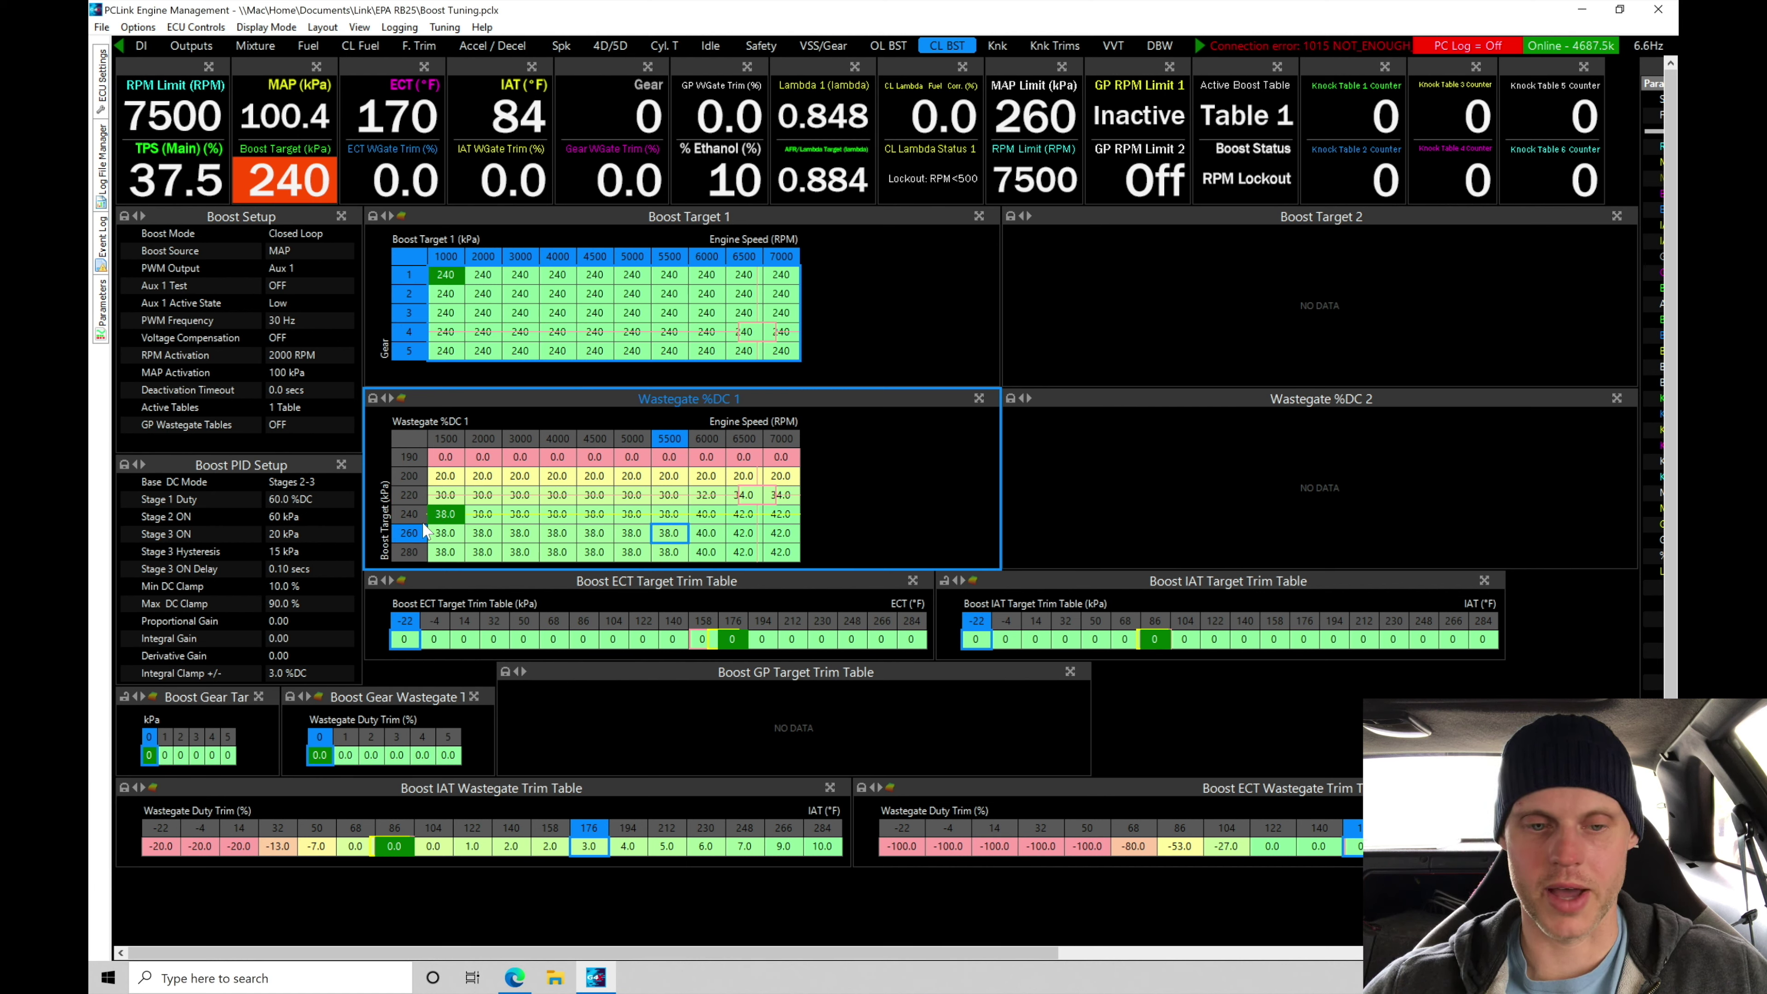
key(F4)
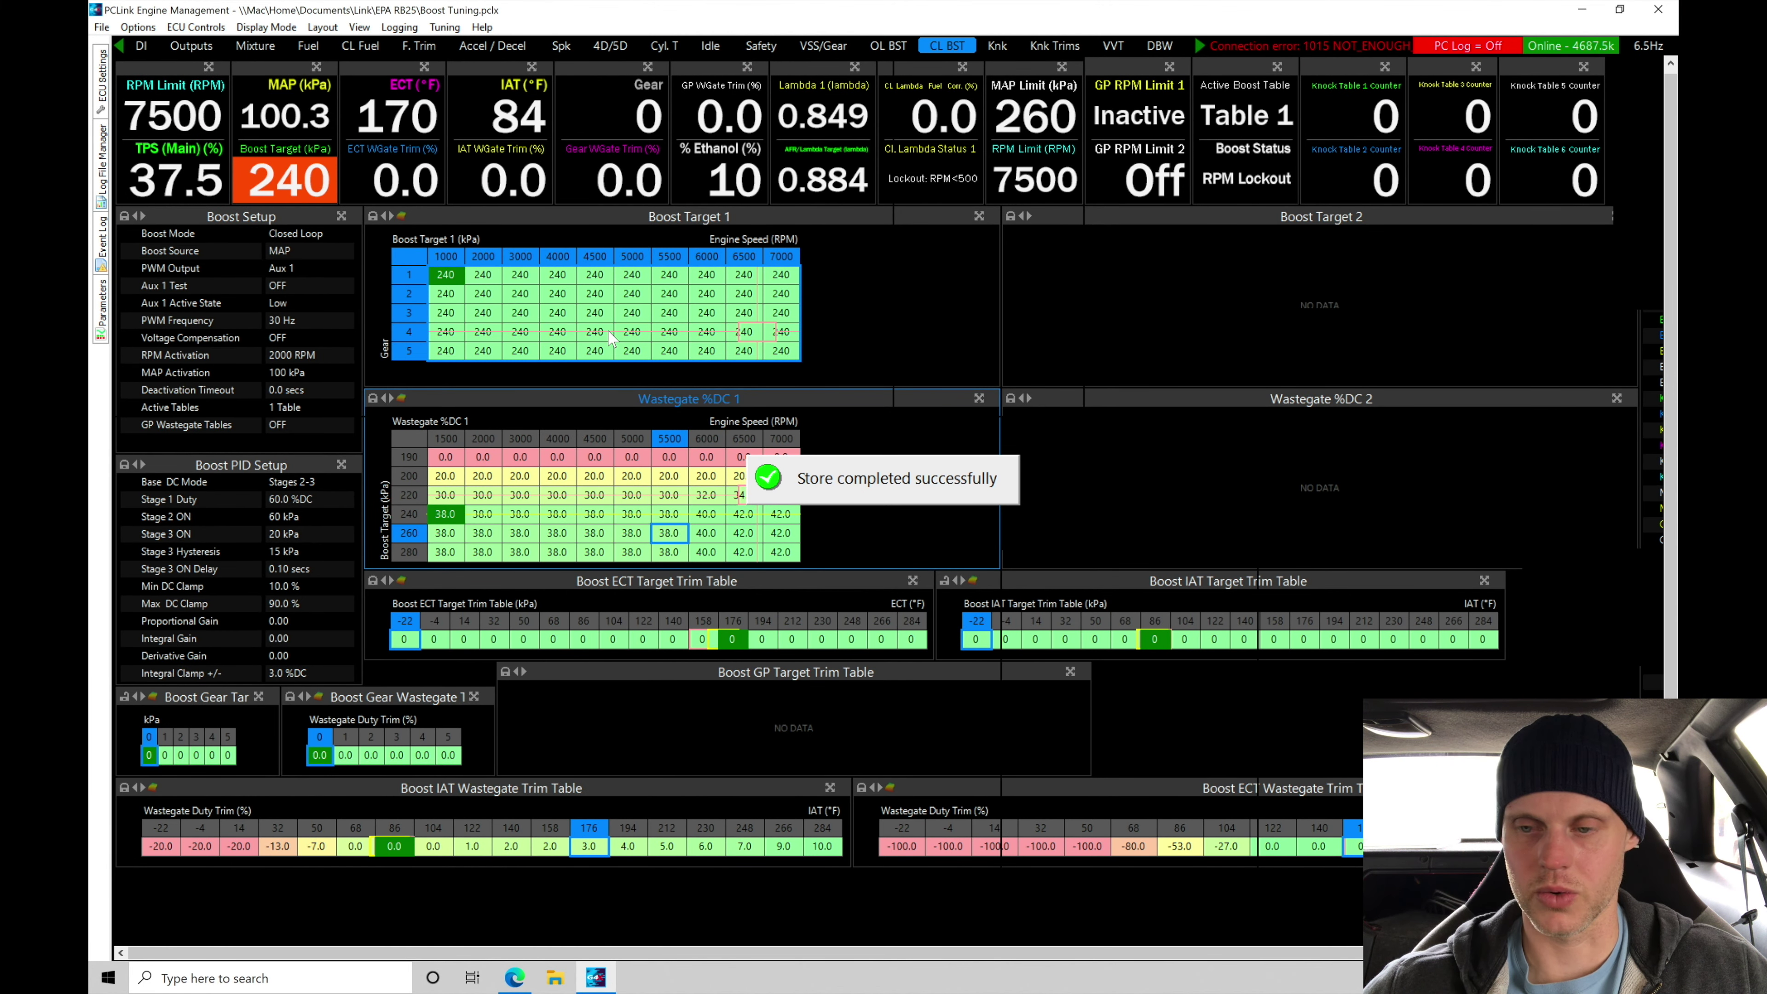
key(F4)
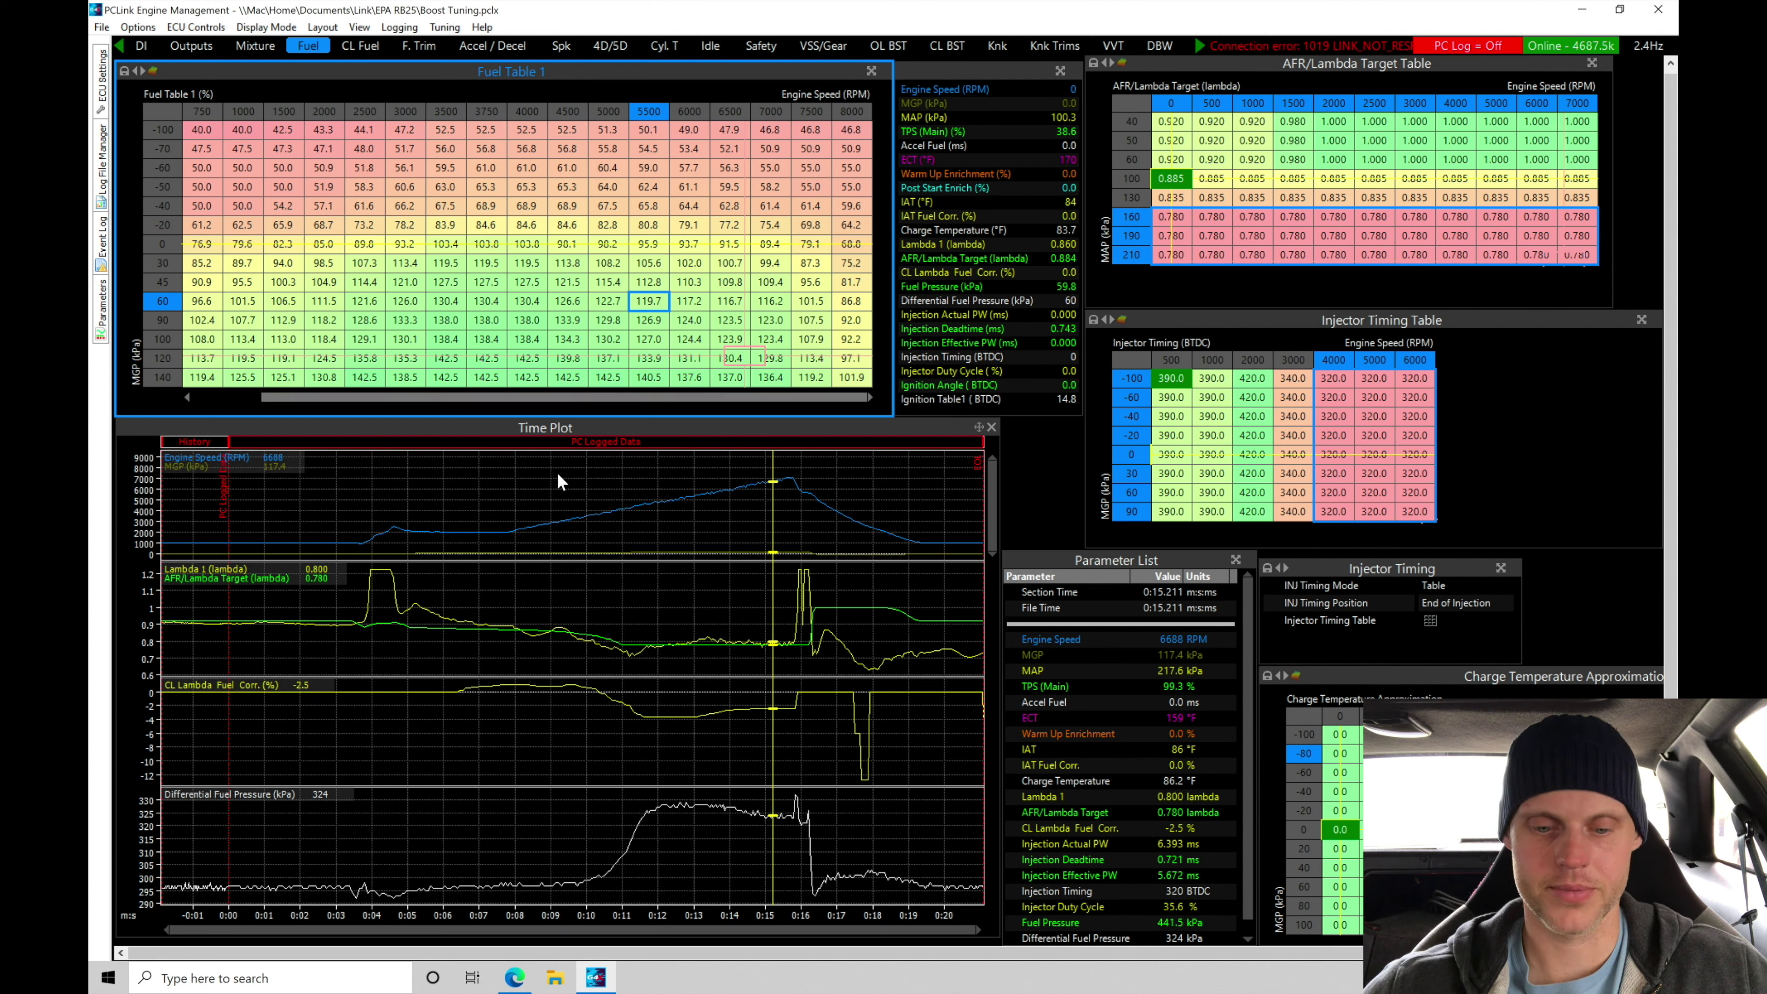
Check lambda and closed-loop correction in the log, and multiply Fuel Table 1 by 0.97 from 4500 to 8000 RPM at 100 to 140 kPa
click(670, 580)
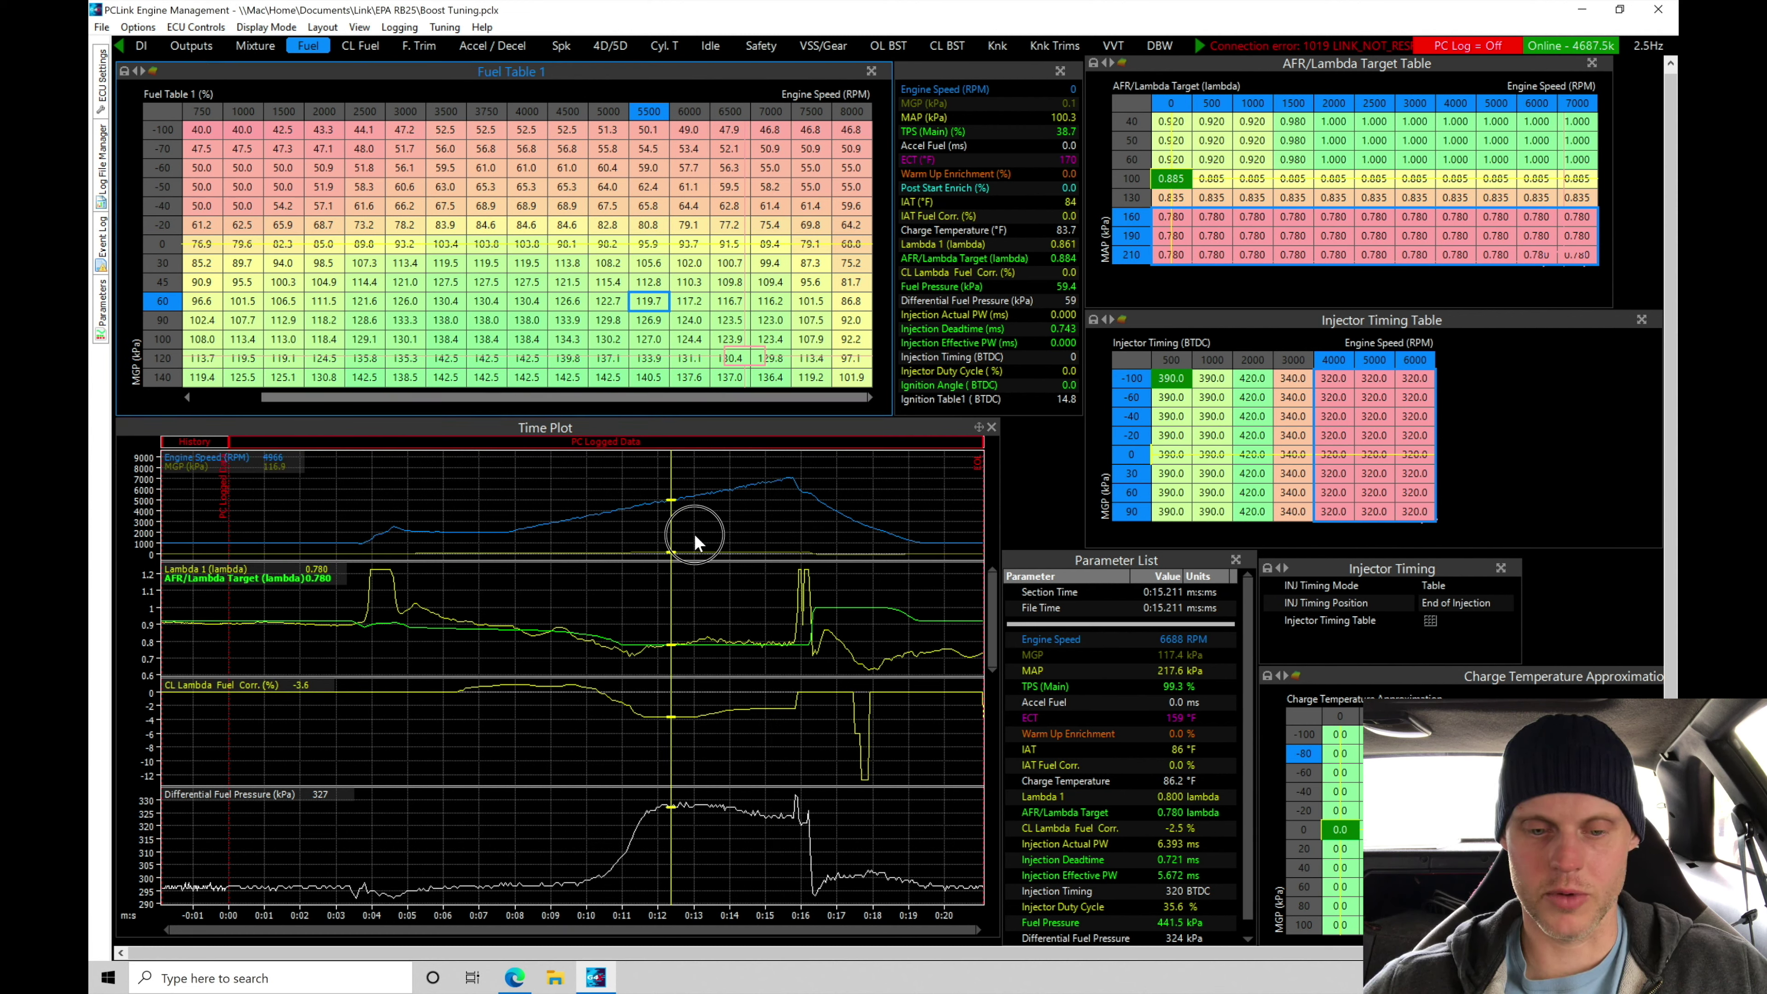
drag(671, 556, 721, 543)
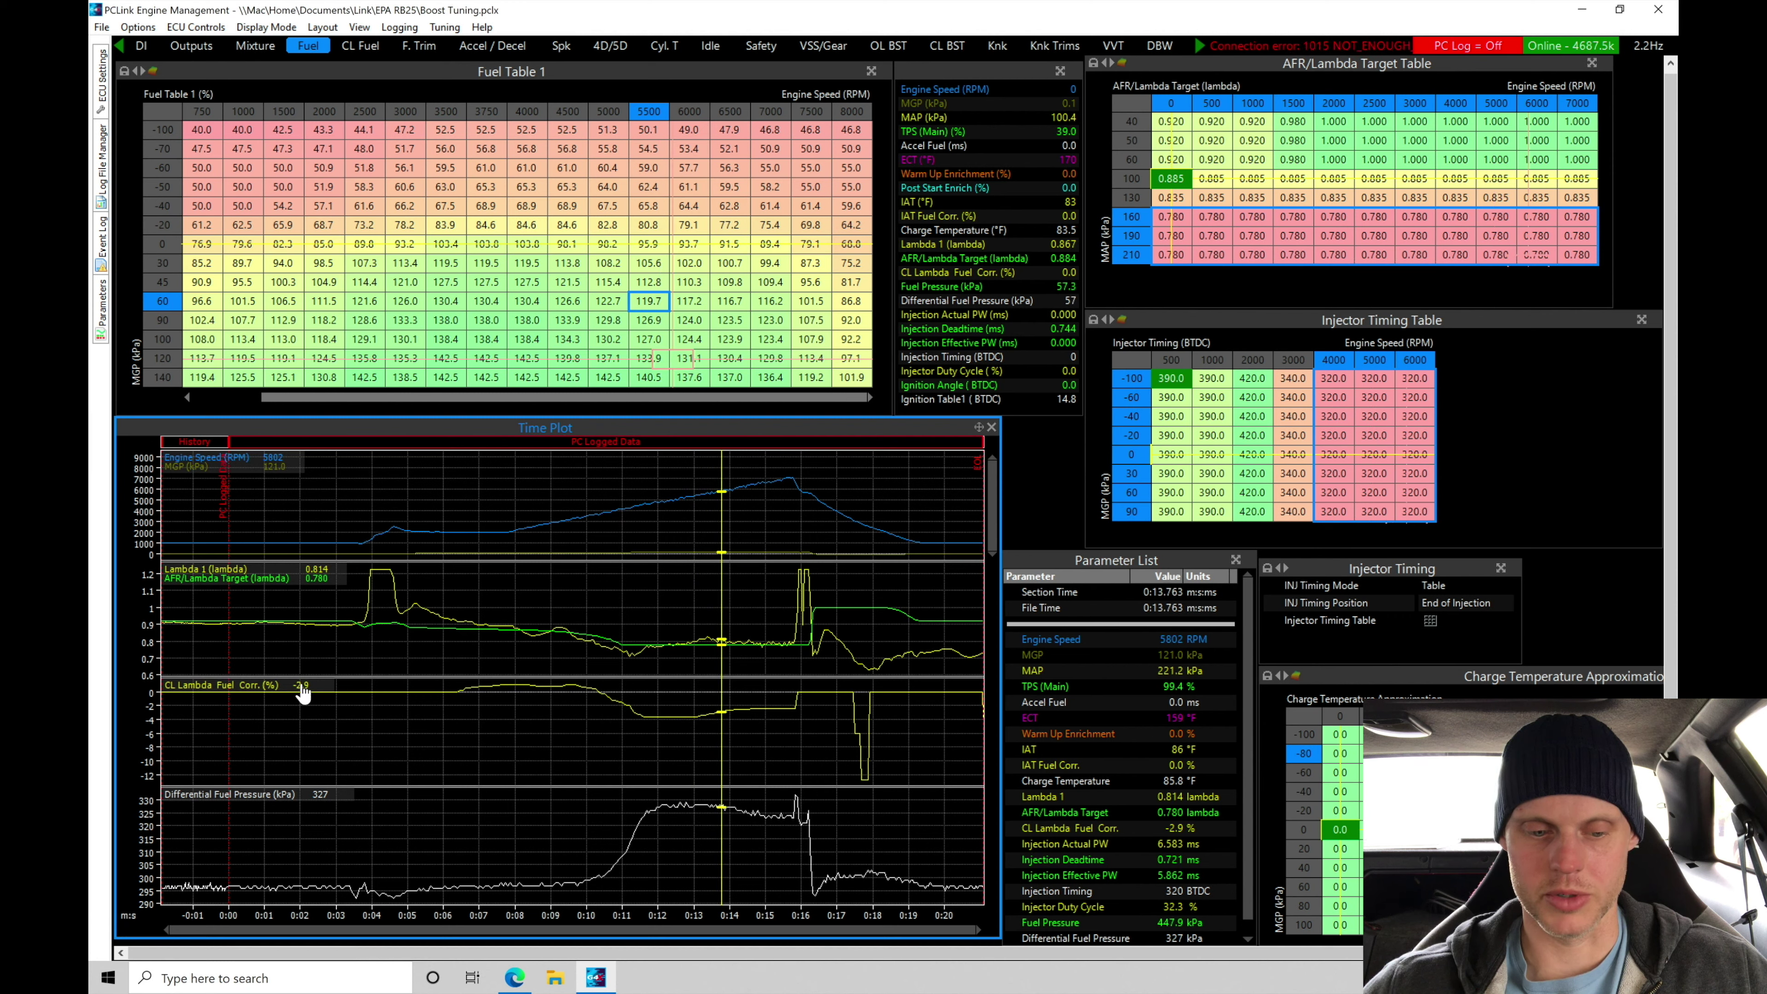
drag(720, 559, 642, 595)
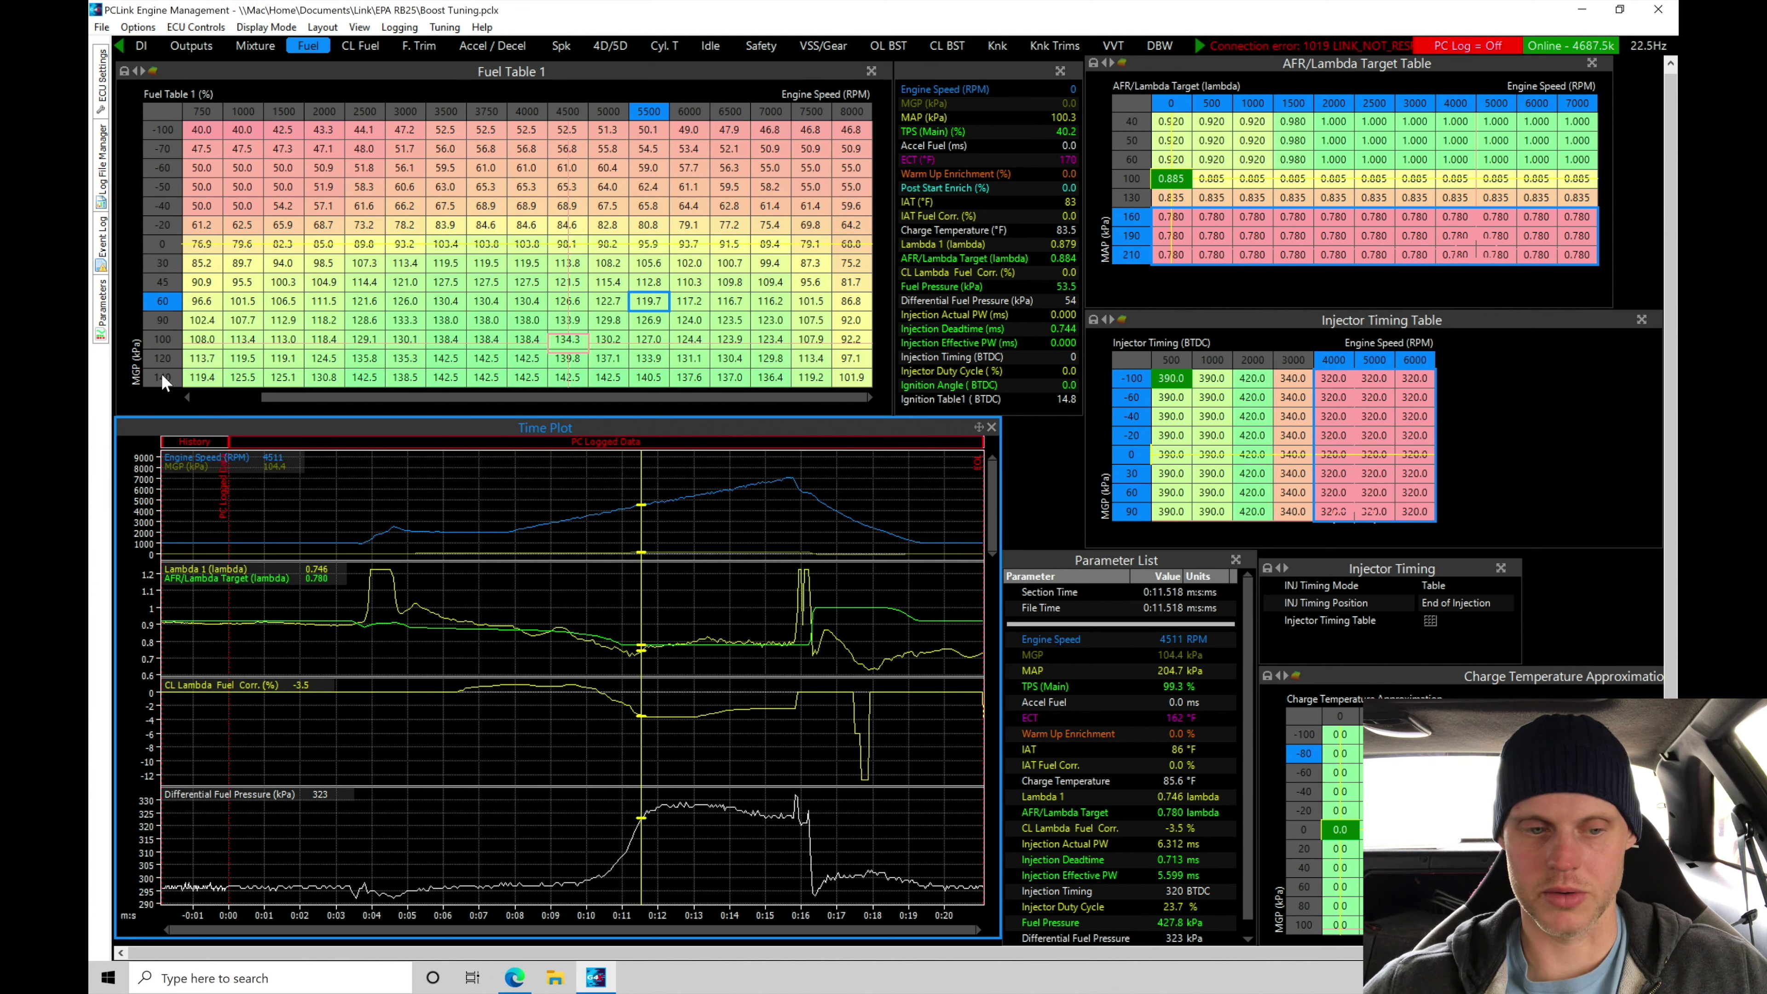
drag(568, 348, 855, 381)
text(*0.97)
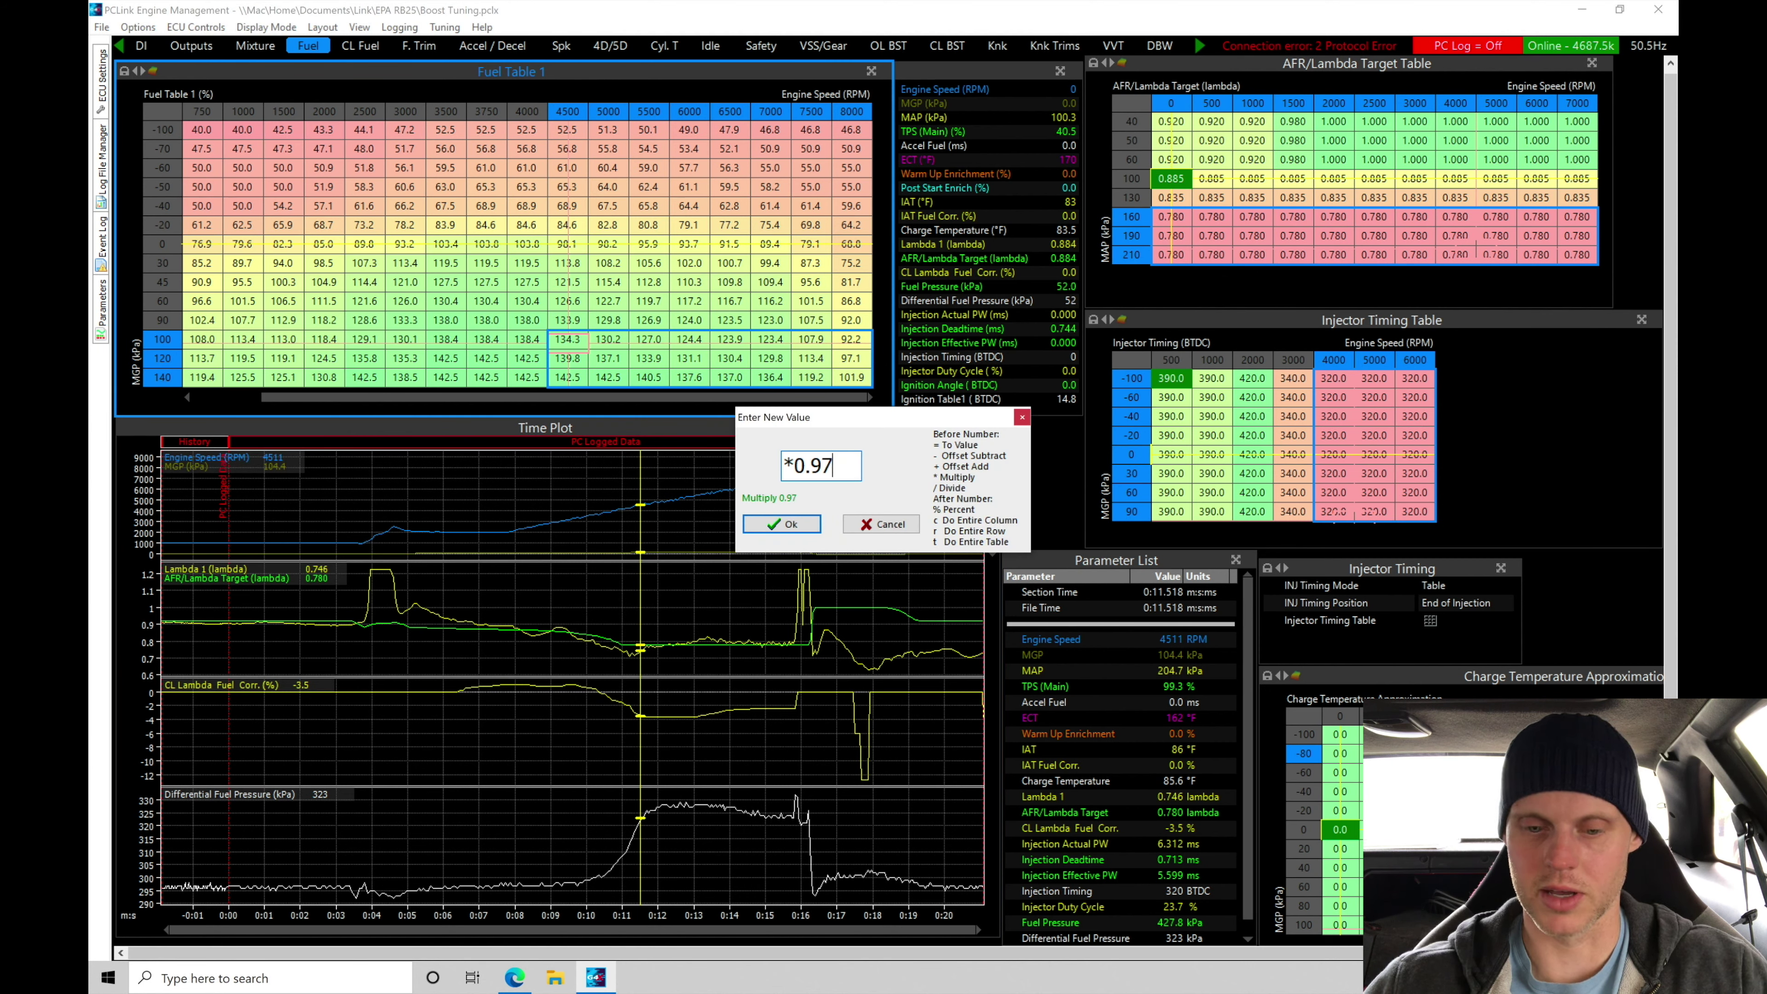
key(Return)
Interpolate Fuel Table 1 vertically over 60–100 kPa at 4500–8000 RPM and horizontally over 3750–4500 RPM at 90–140 kPa
drag(567, 301, 837, 342)
key(v)
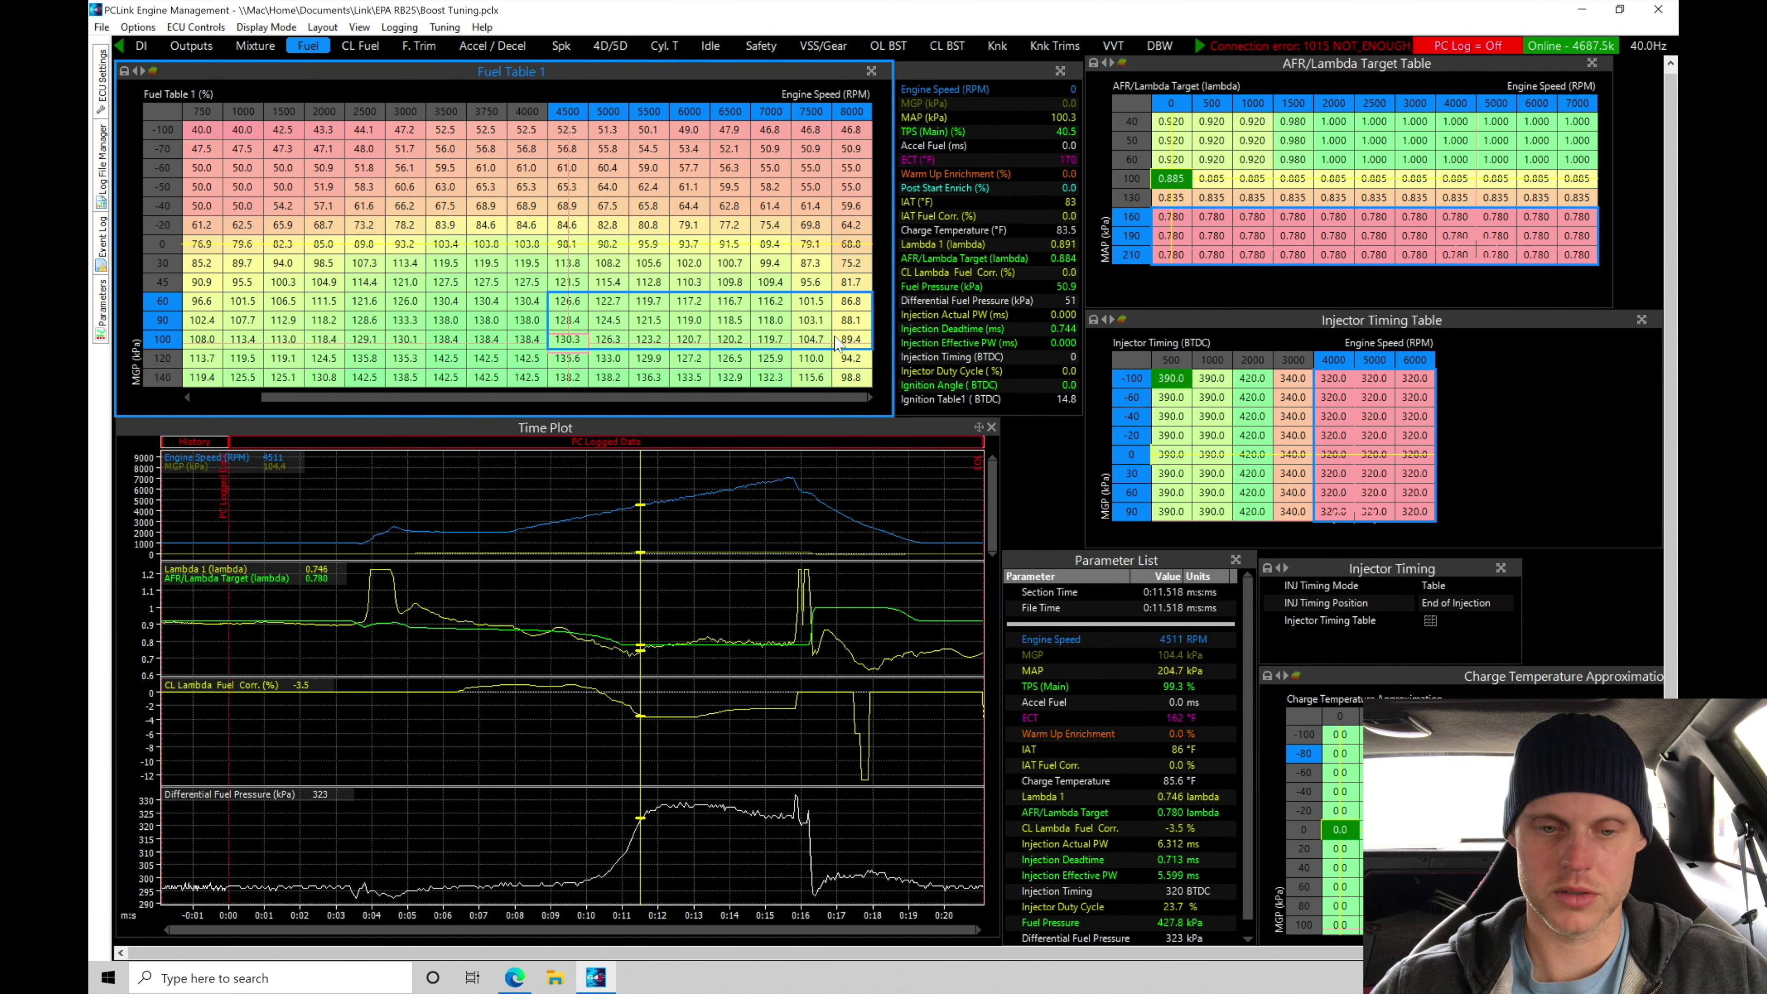
click(728, 359)
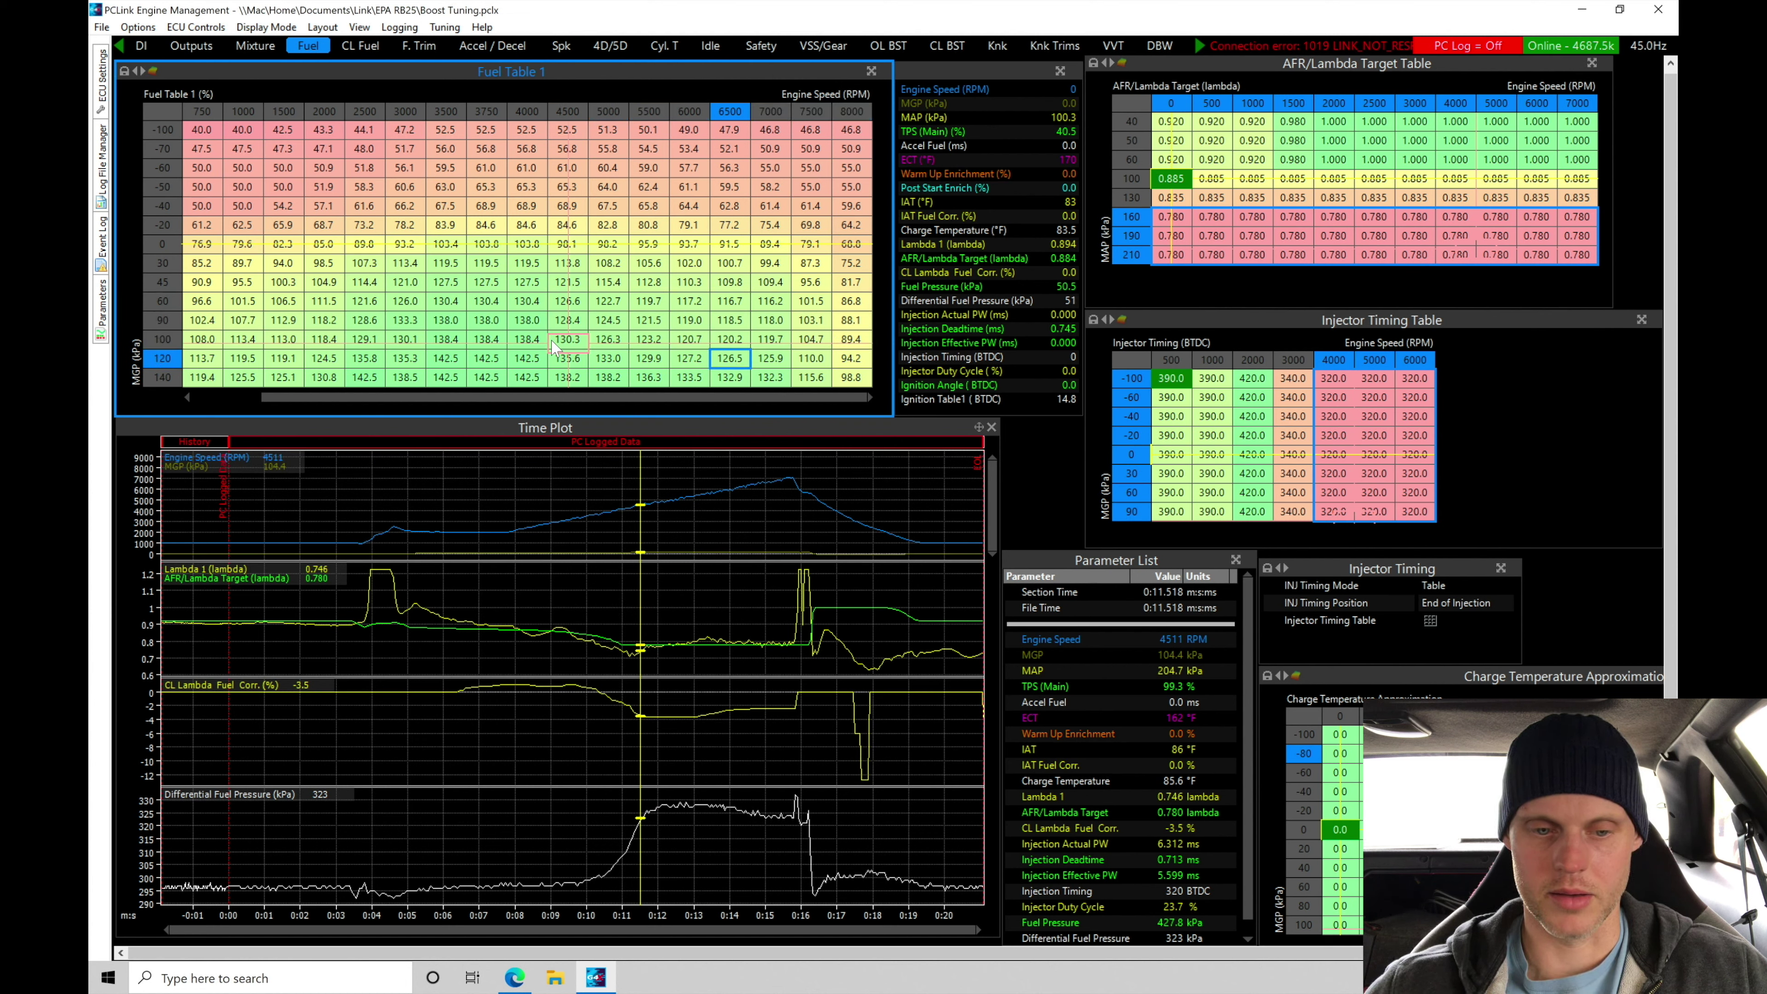
drag(487, 319, 562, 392)
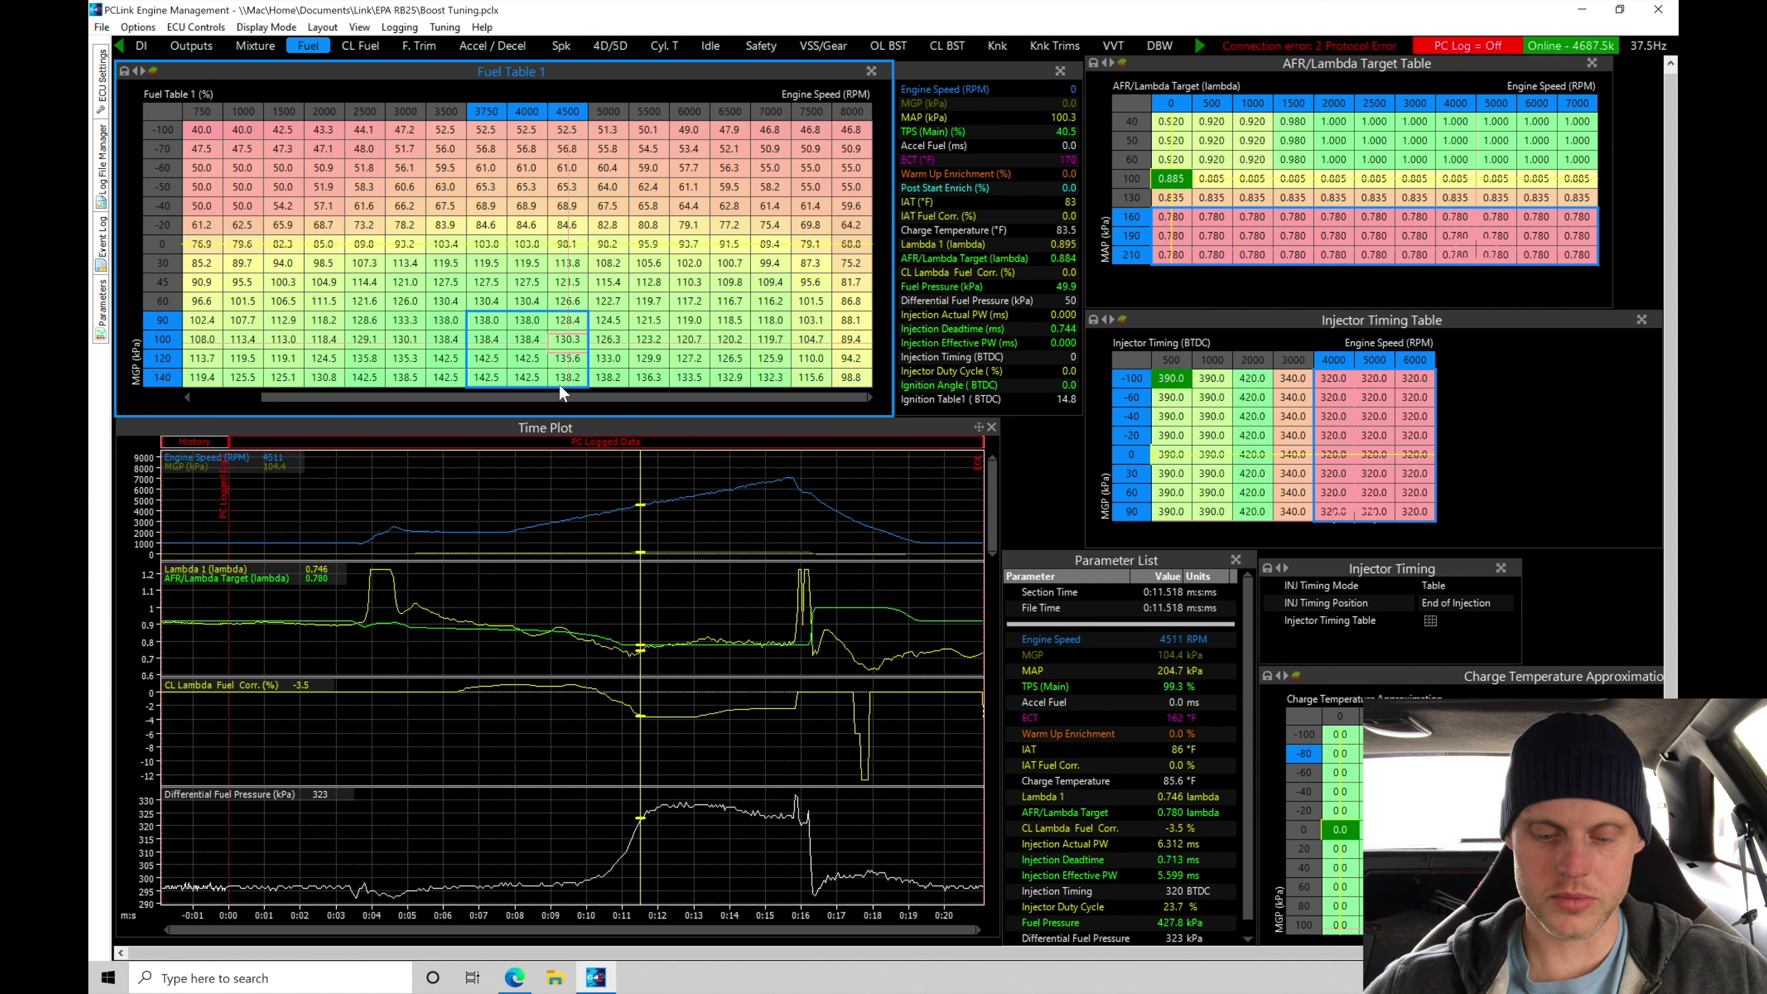
click(592, 319)
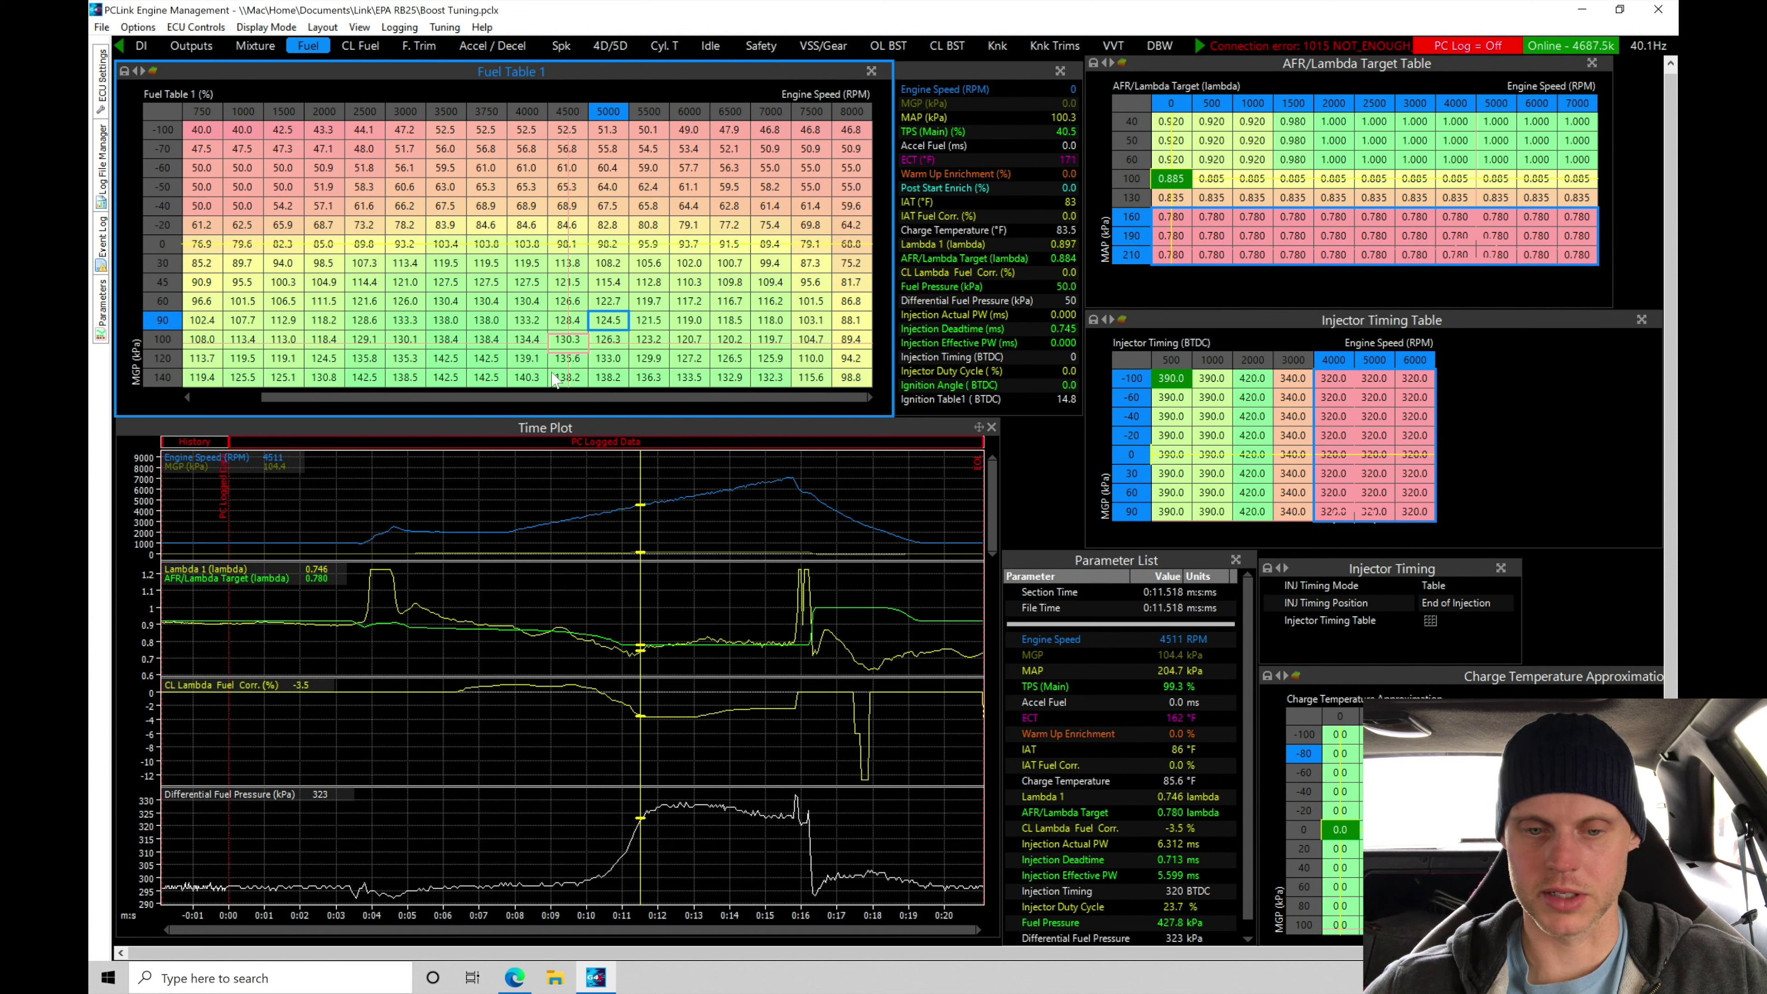
Examine lambda, fuel pressure and injector duty cycle near the top of the logged pull
click(670, 553)
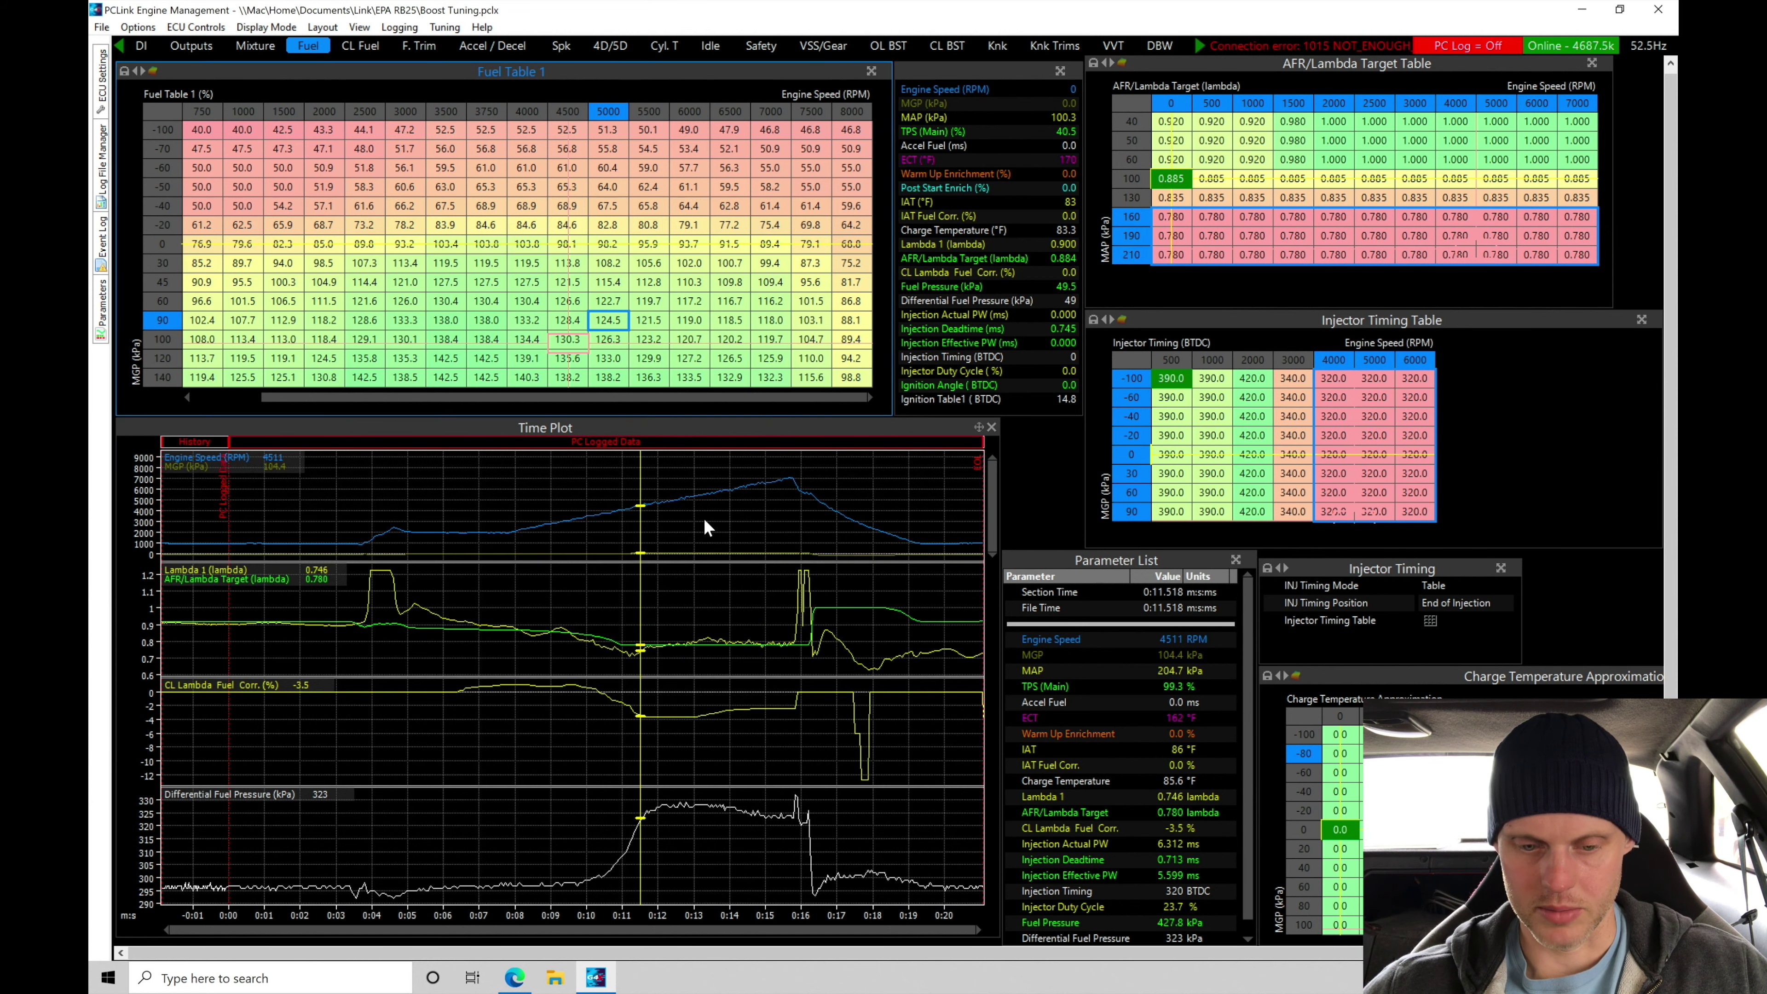
click(754, 518)
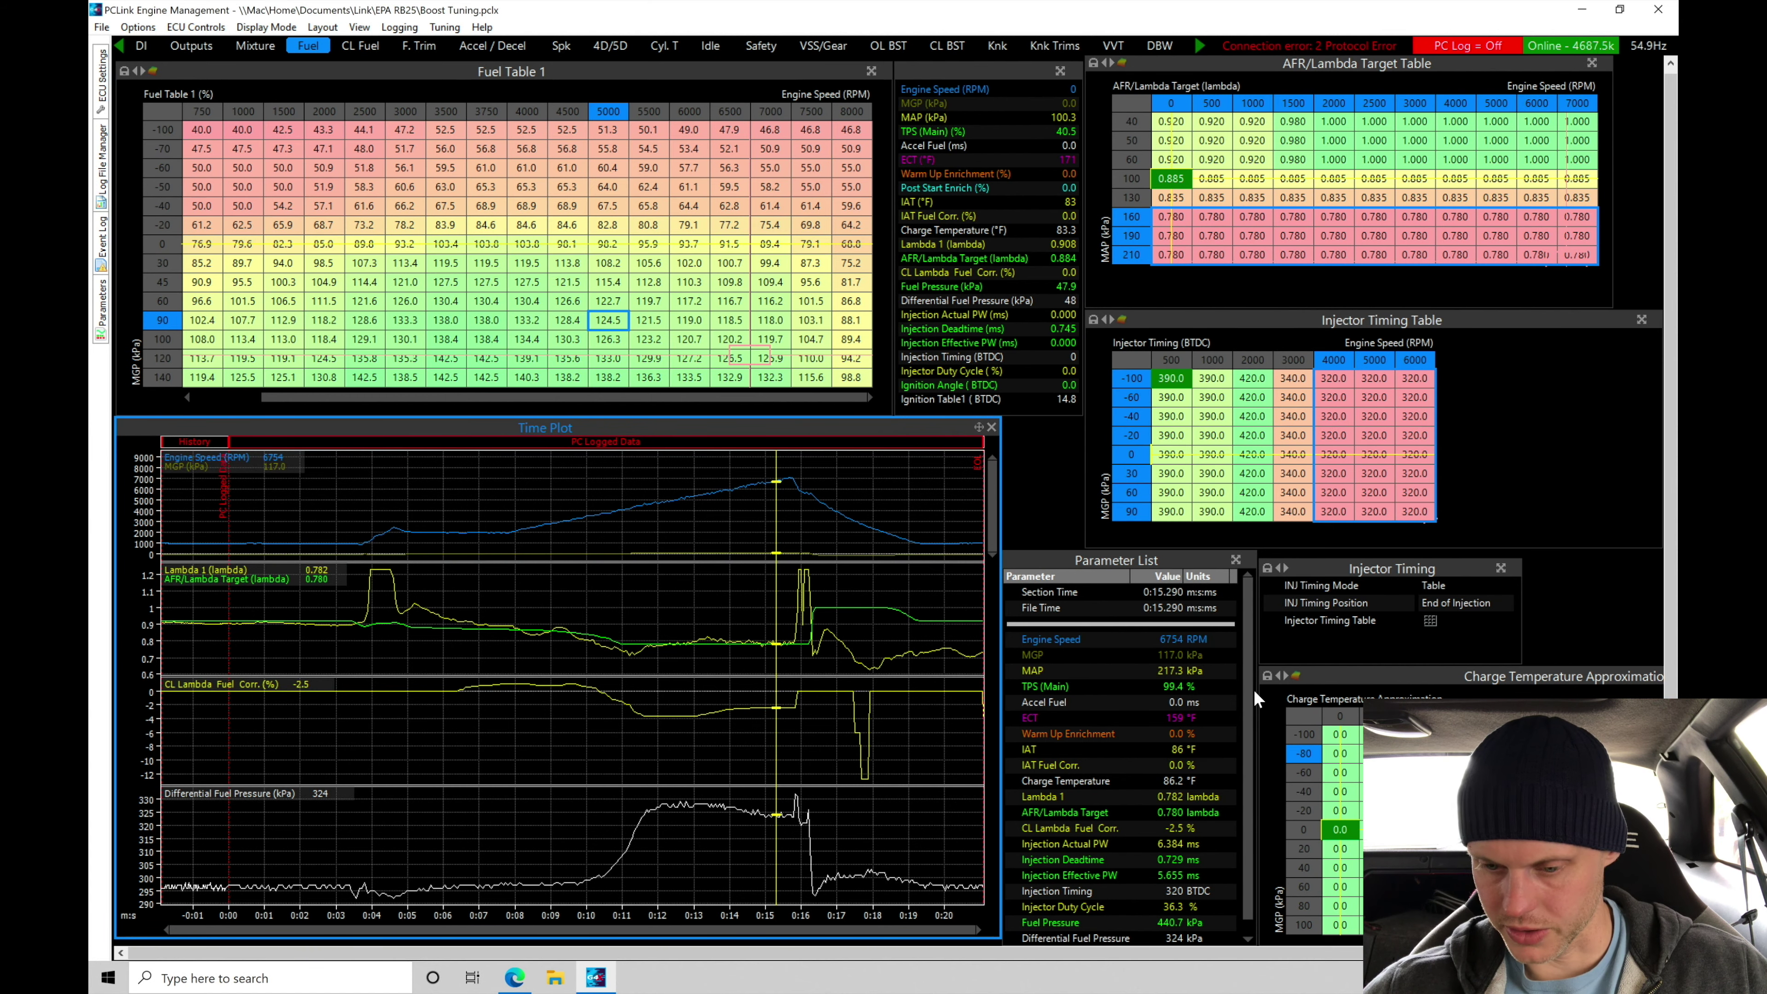
click(1173, 895)
scroll(1173, 894, down, 1)
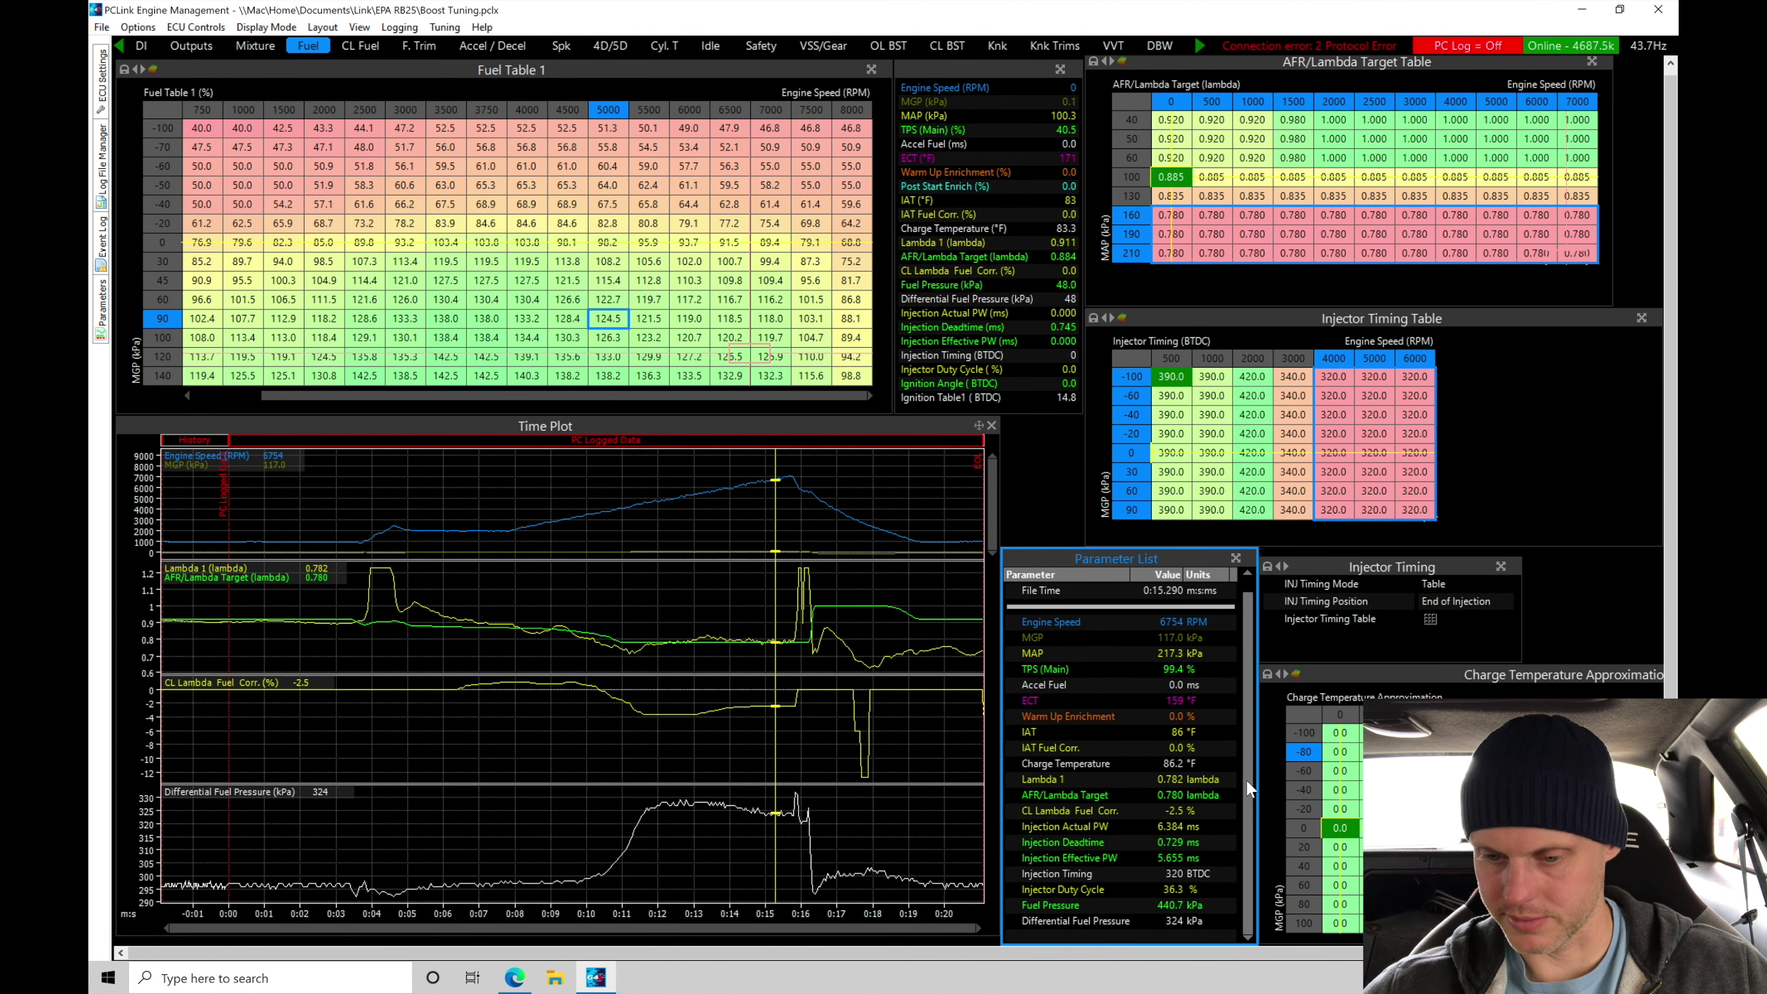
scroll(1250, 697, up, 1)
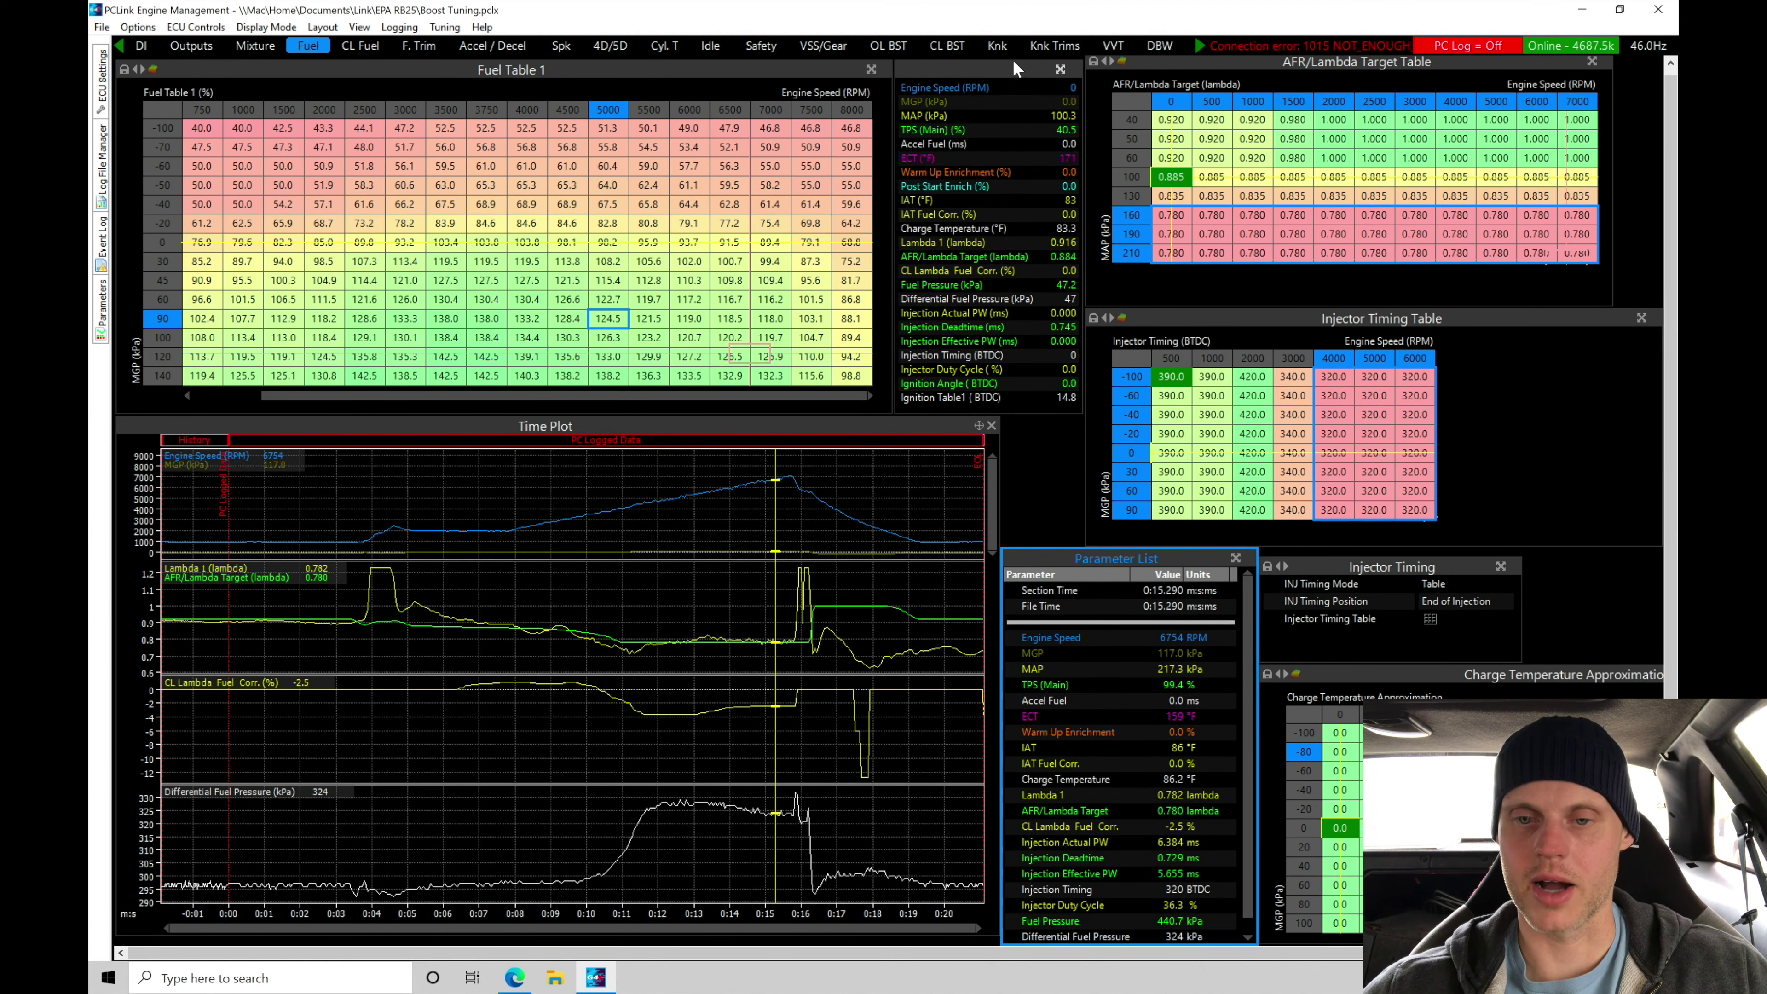
Examine the per-cylinder knock levels, threshold and knock counters in the log where the counters register
click(996, 45)
mouse_move(853, 537)
mouse_down()
mouse_move(839, 550)
mouse_move(913, 521)
mouse_move(873, 527)
mouse_up()
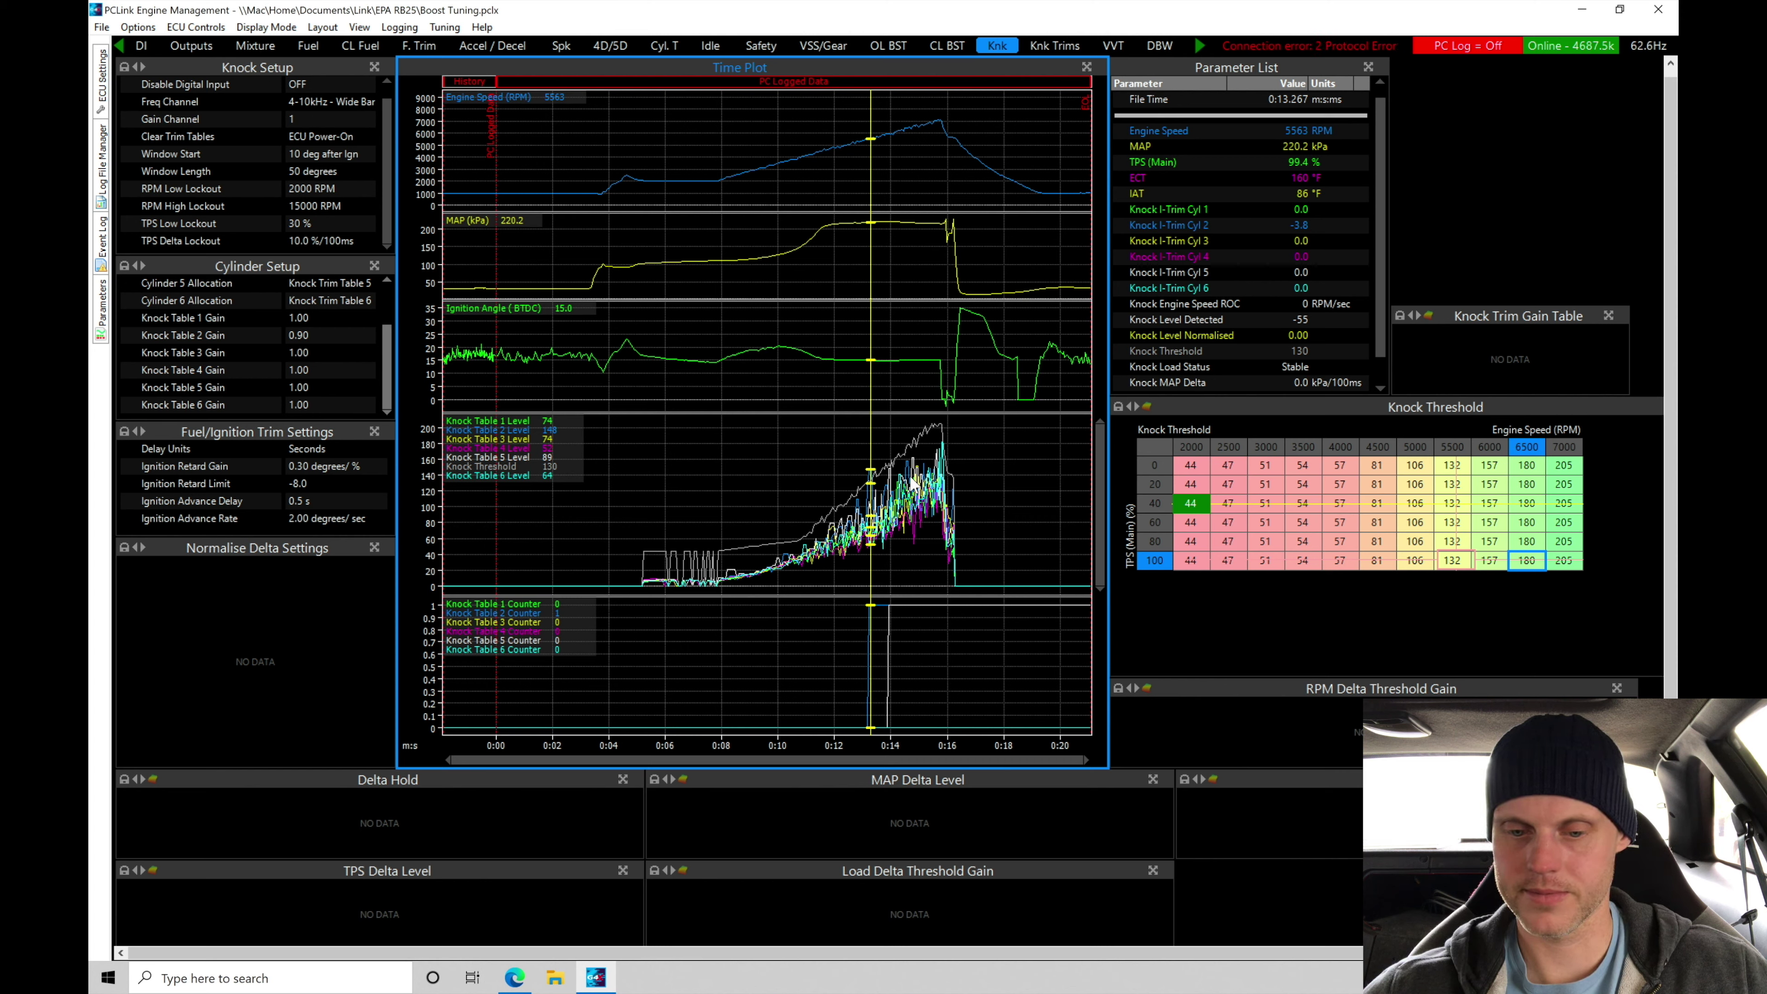
drag(861, 505, 901, 491)
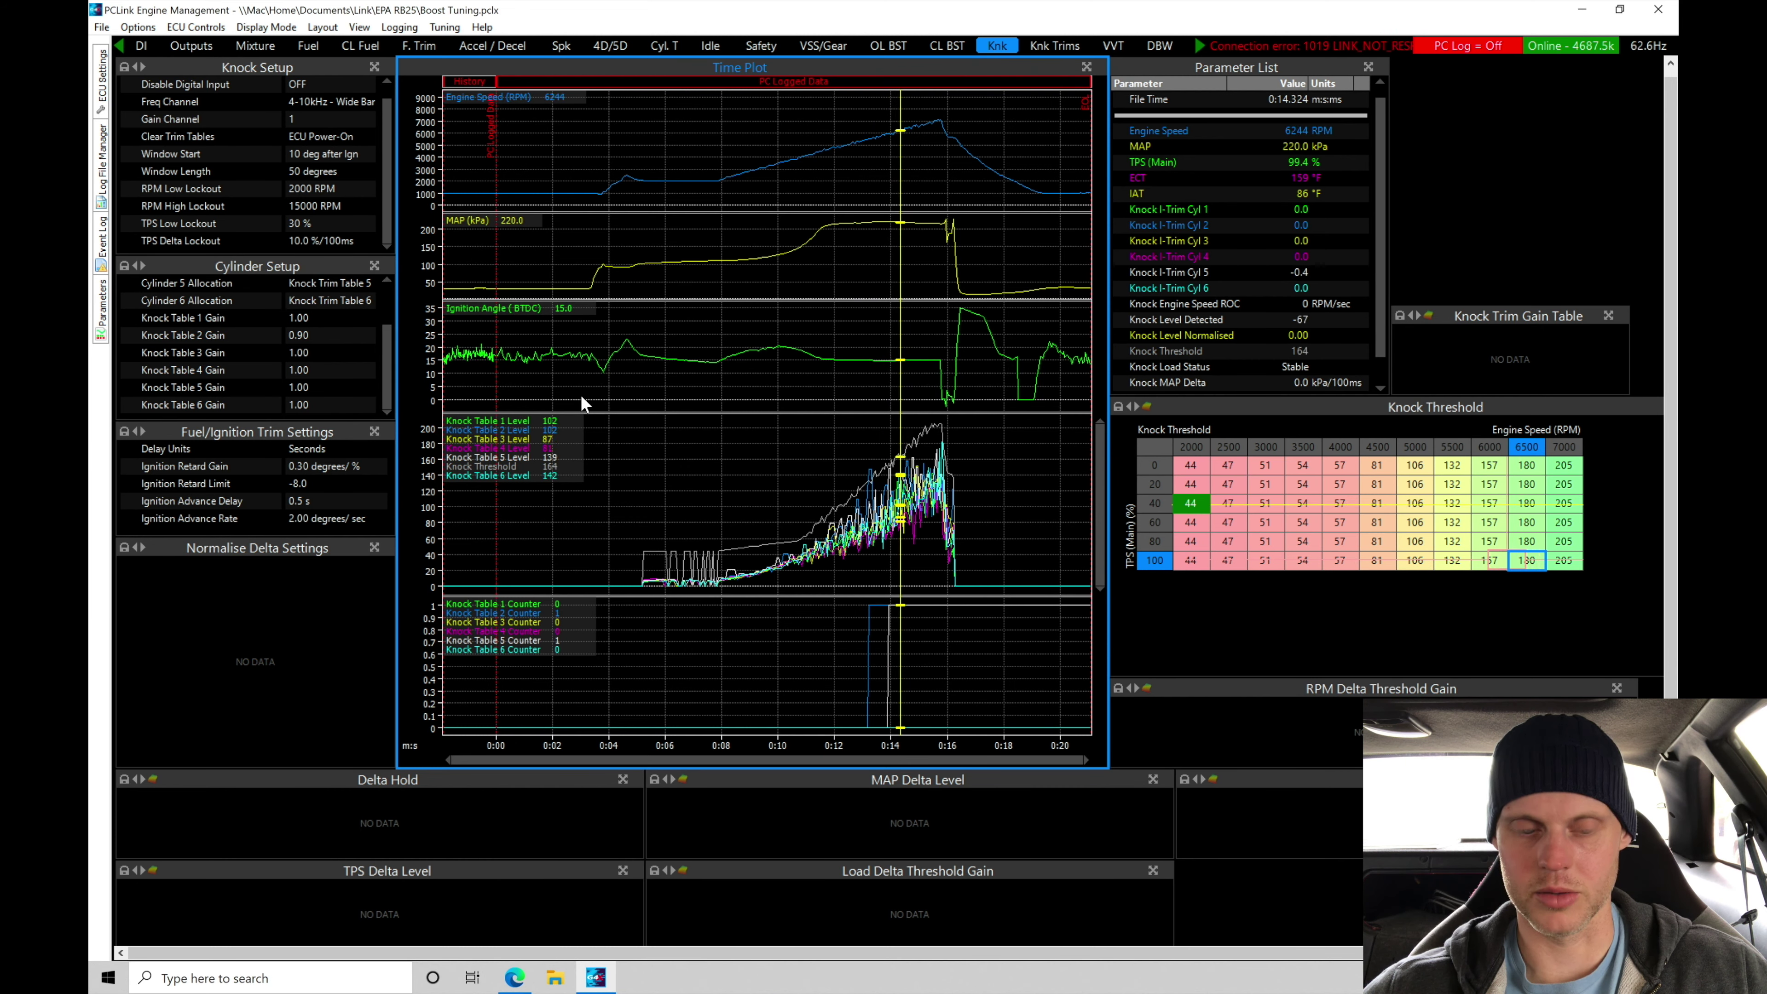
mouse_move(904, 482)
mouse_down()
mouse_move(868, 495)
mouse_move(917, 503)
mouse_move(850, 496)
mouse_move(907, 496)
mouse_move(871, 492)
mouse_up()
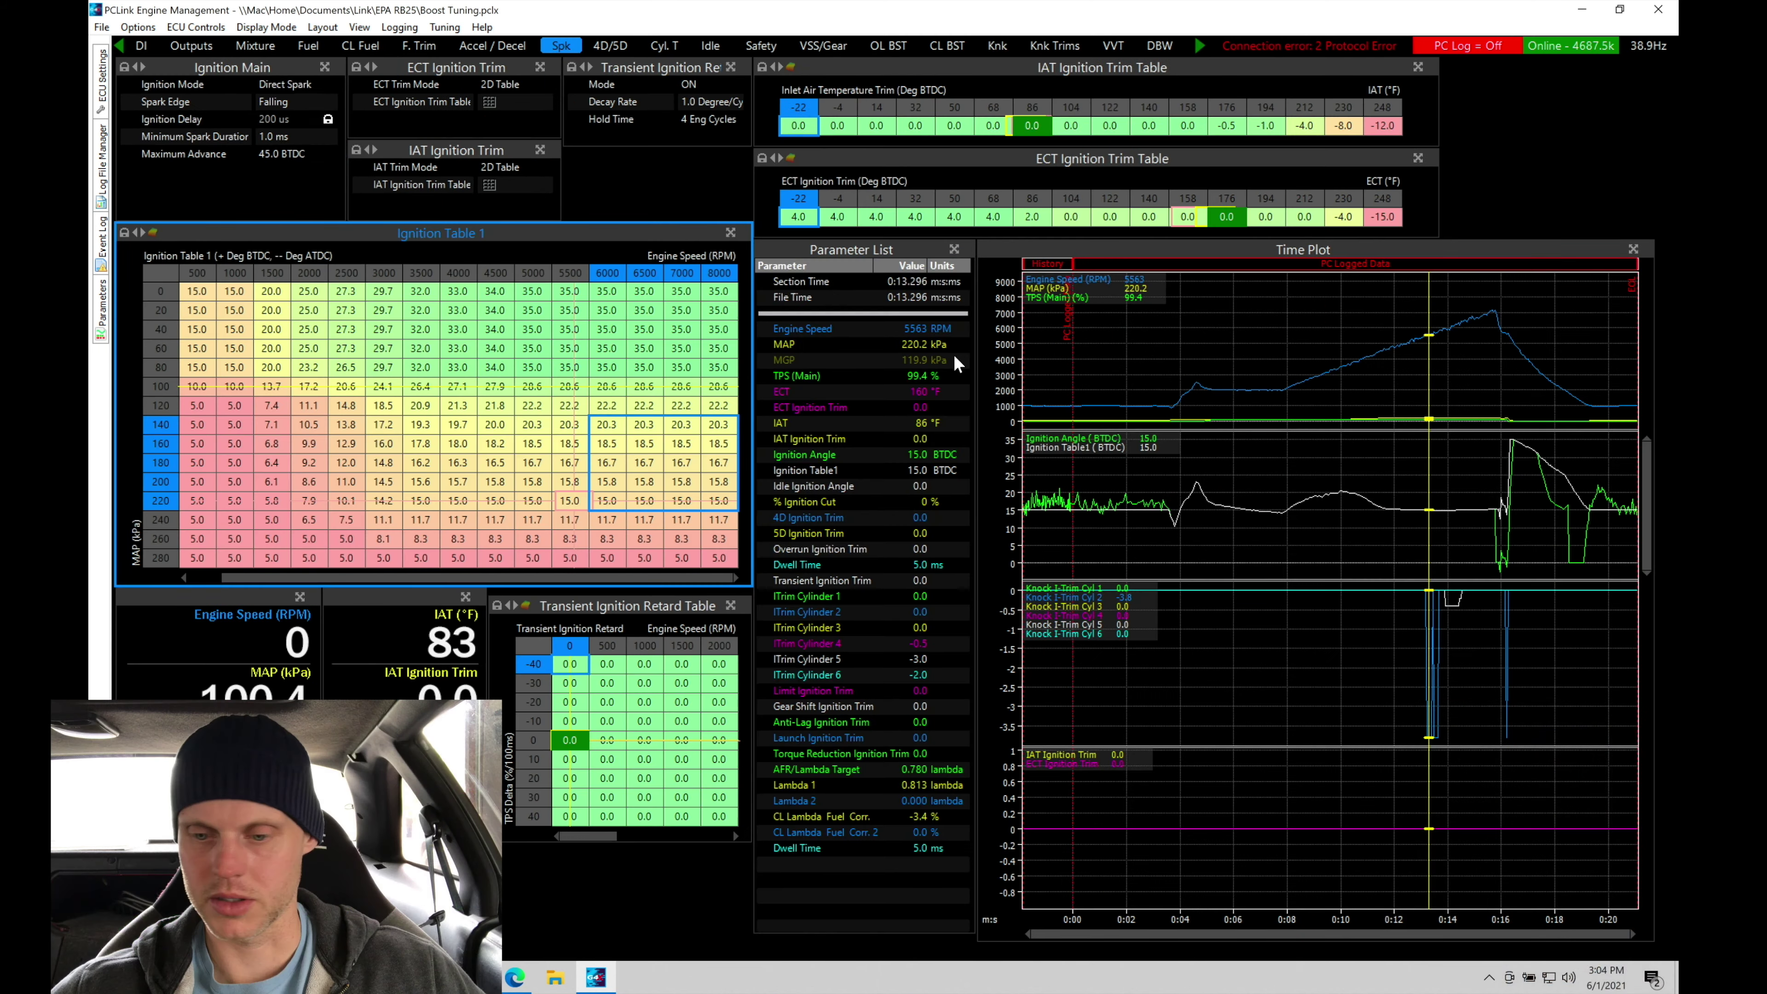
Subtract 1 degree from Ignition Table 1 at 180–220 kPa, 3500–5500 RPM, and interpolate horizontally over 2500–3500 RPM at 180–240 kPa
mouse_move(1399, 502)
mouse_down()
mouse_move(1490, 486)
mouse_move(1428, 510)
mouse_up()
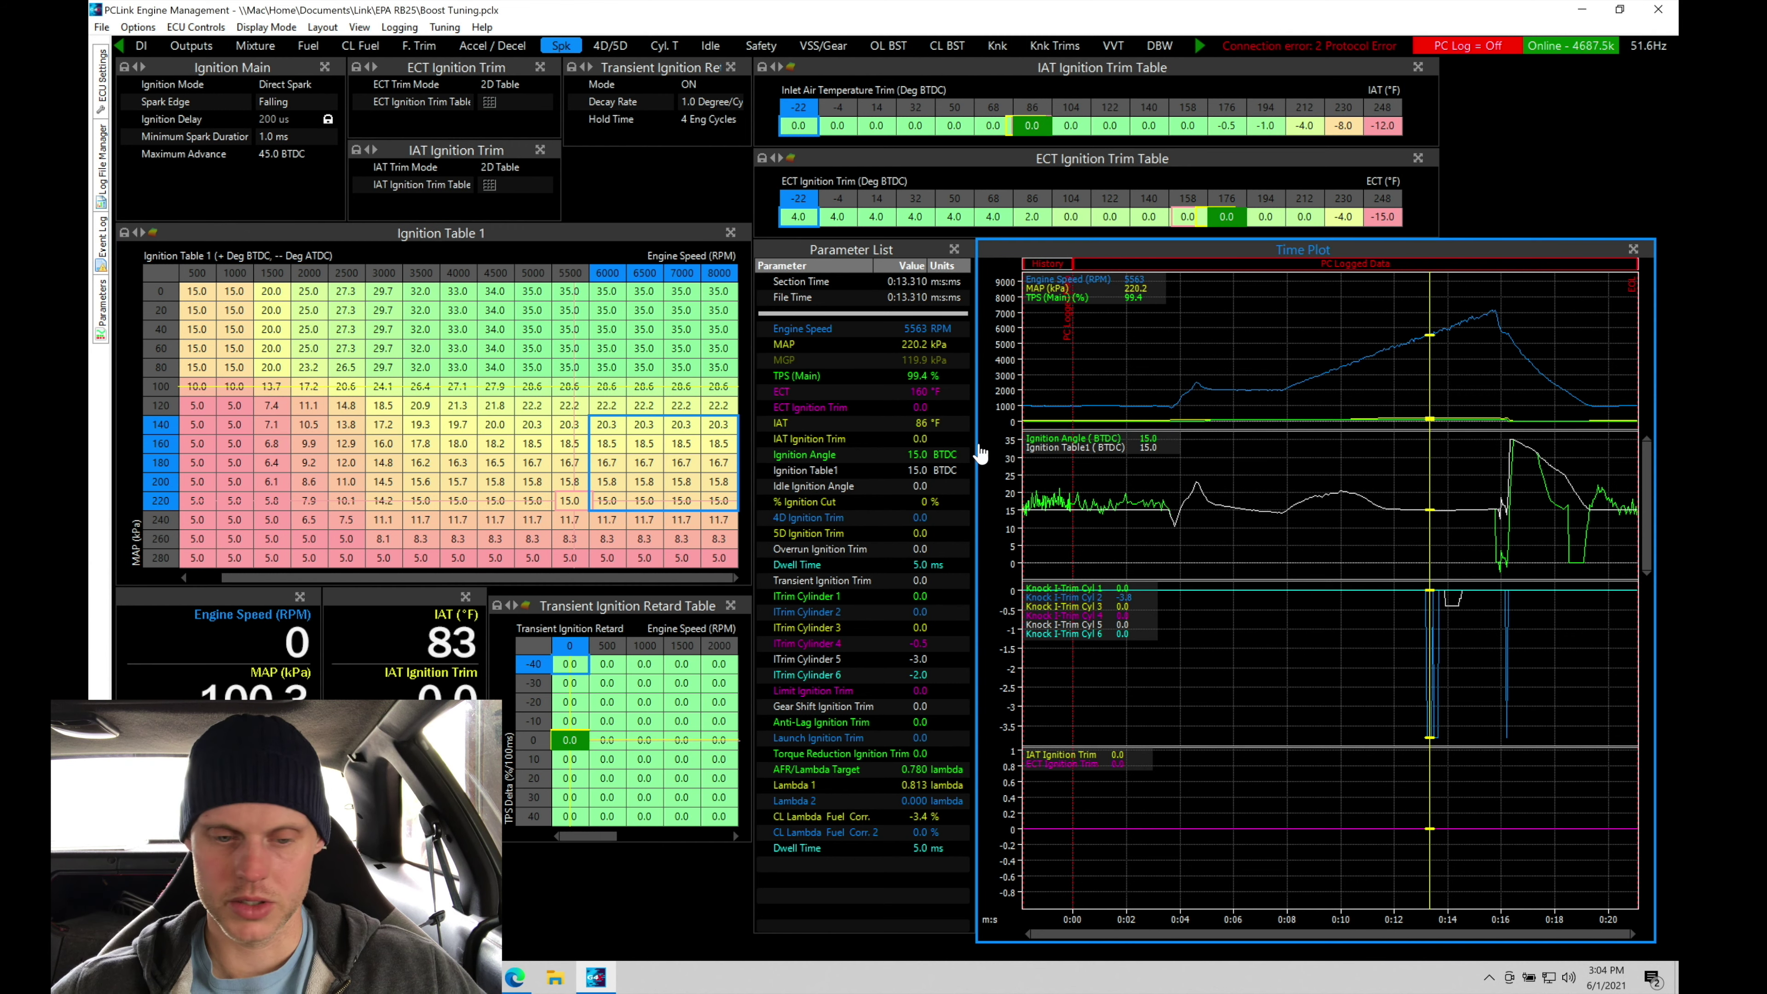
click(529, 444)
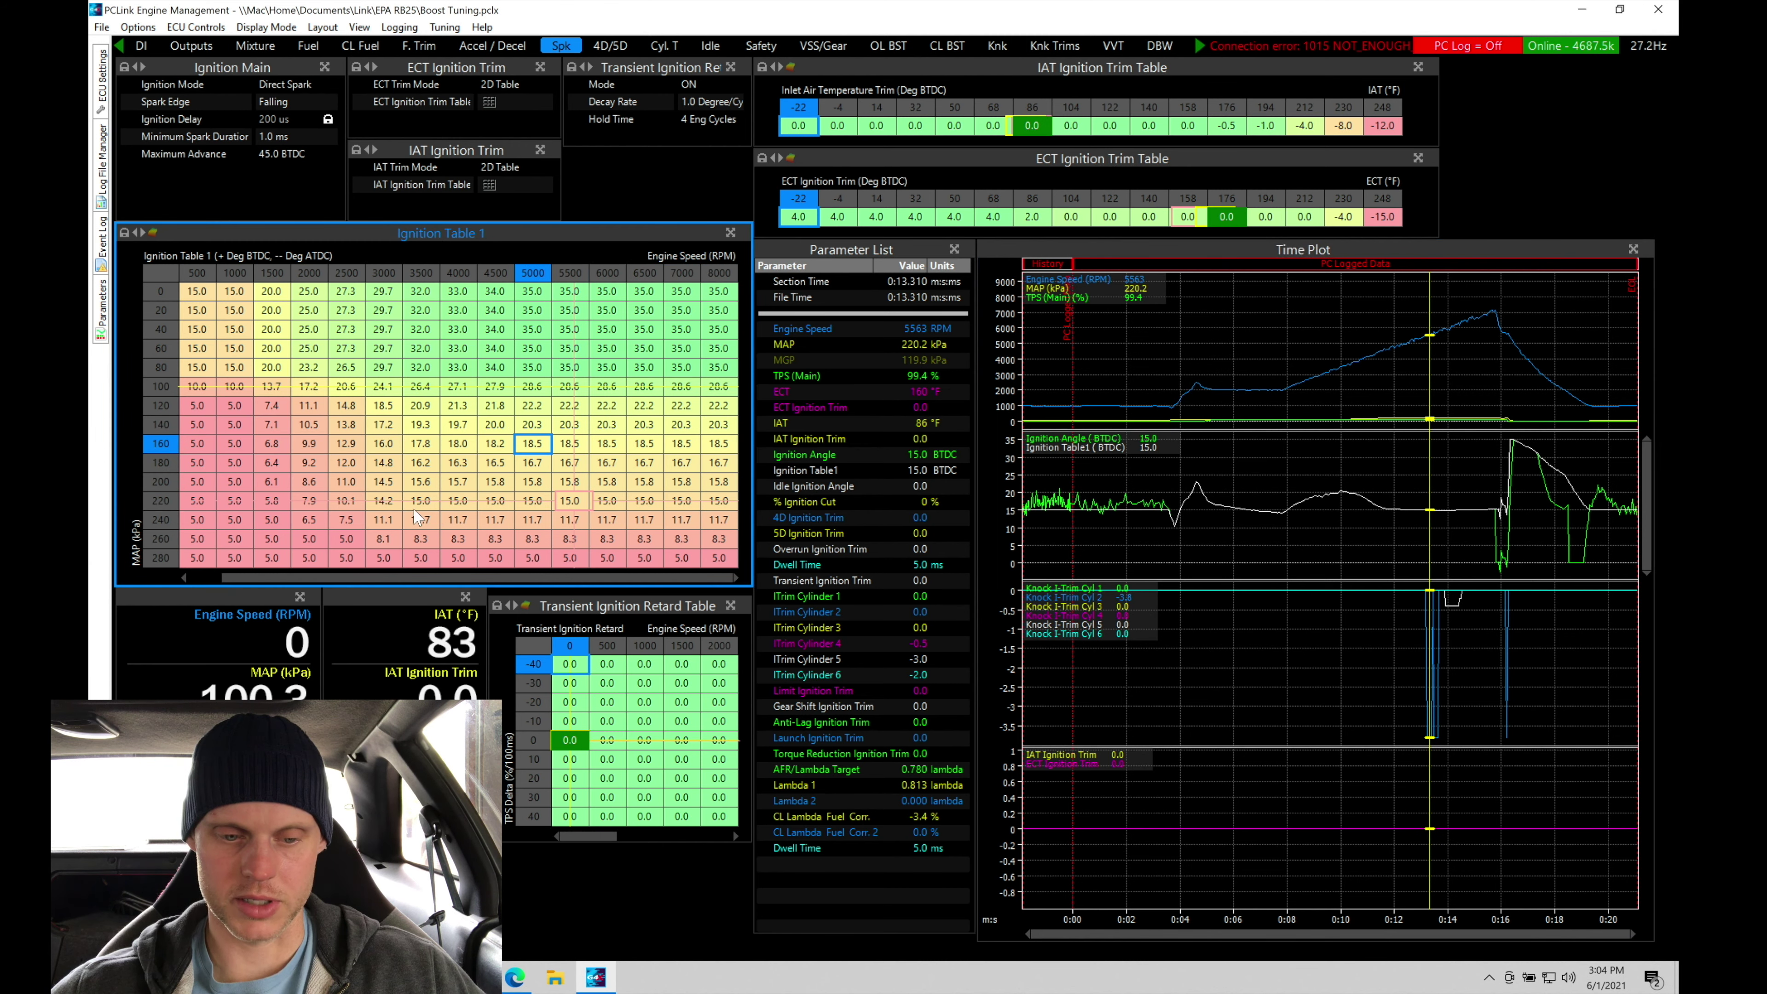
drag(417, 501, 565, 477)
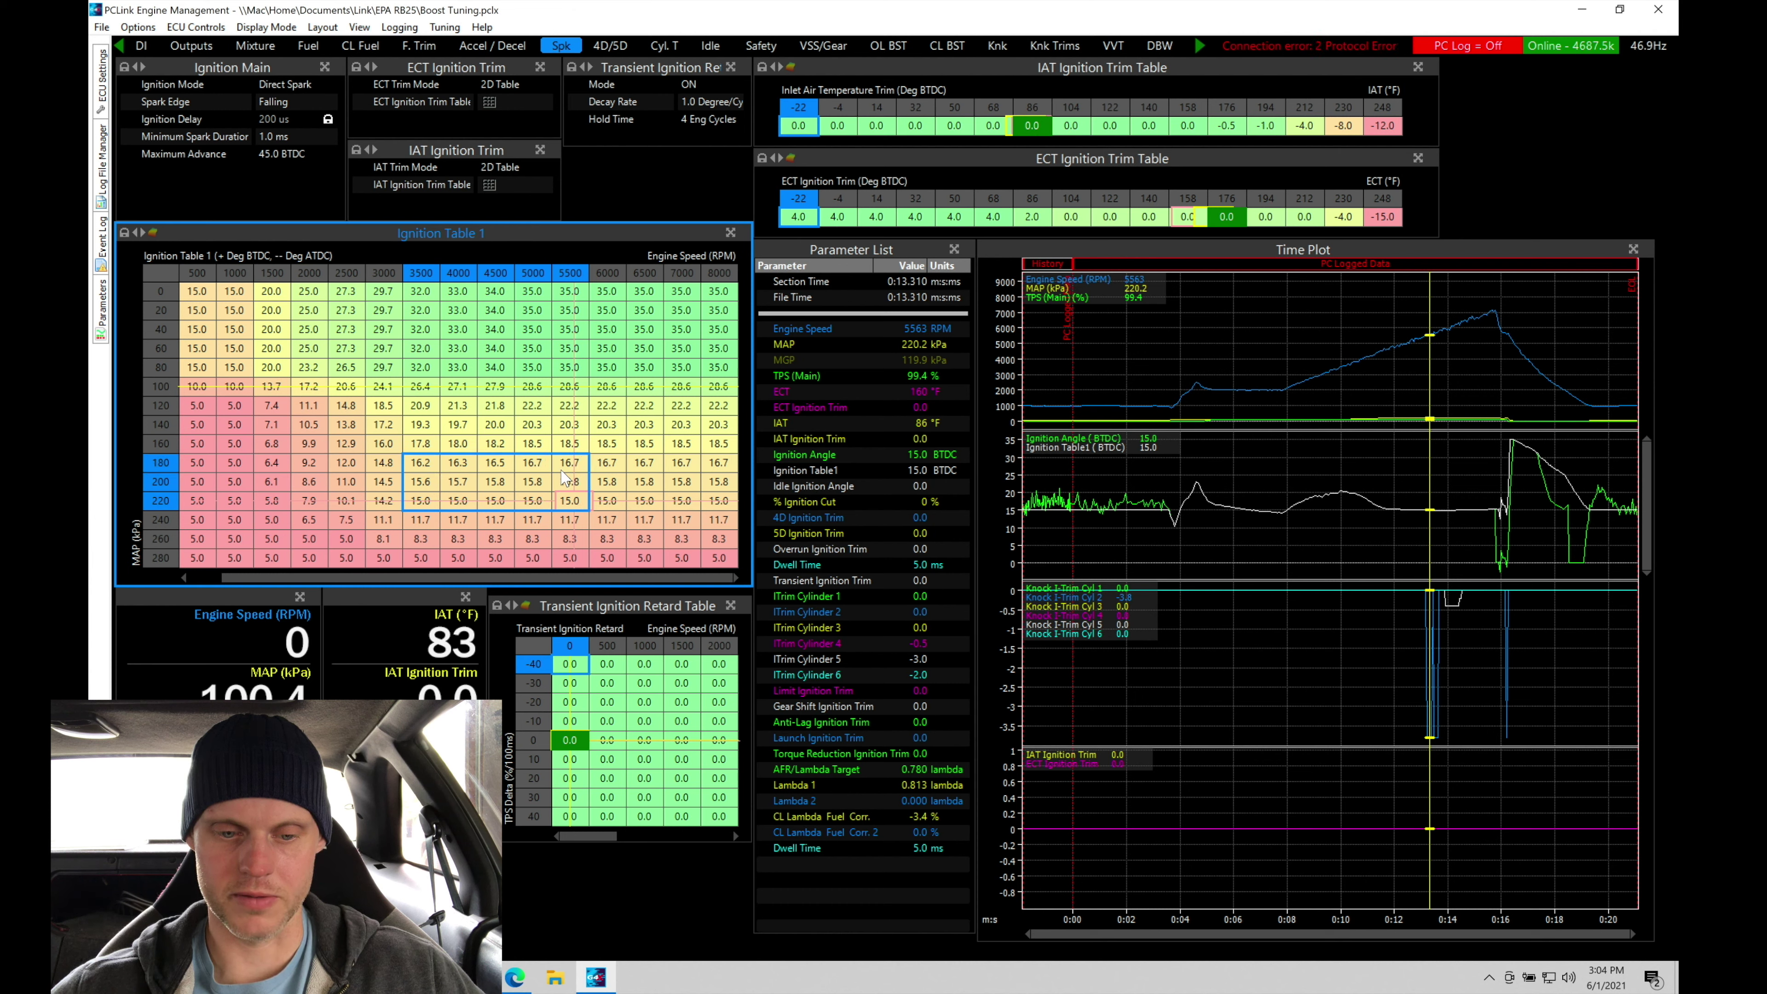
text(-1)
key(Return)
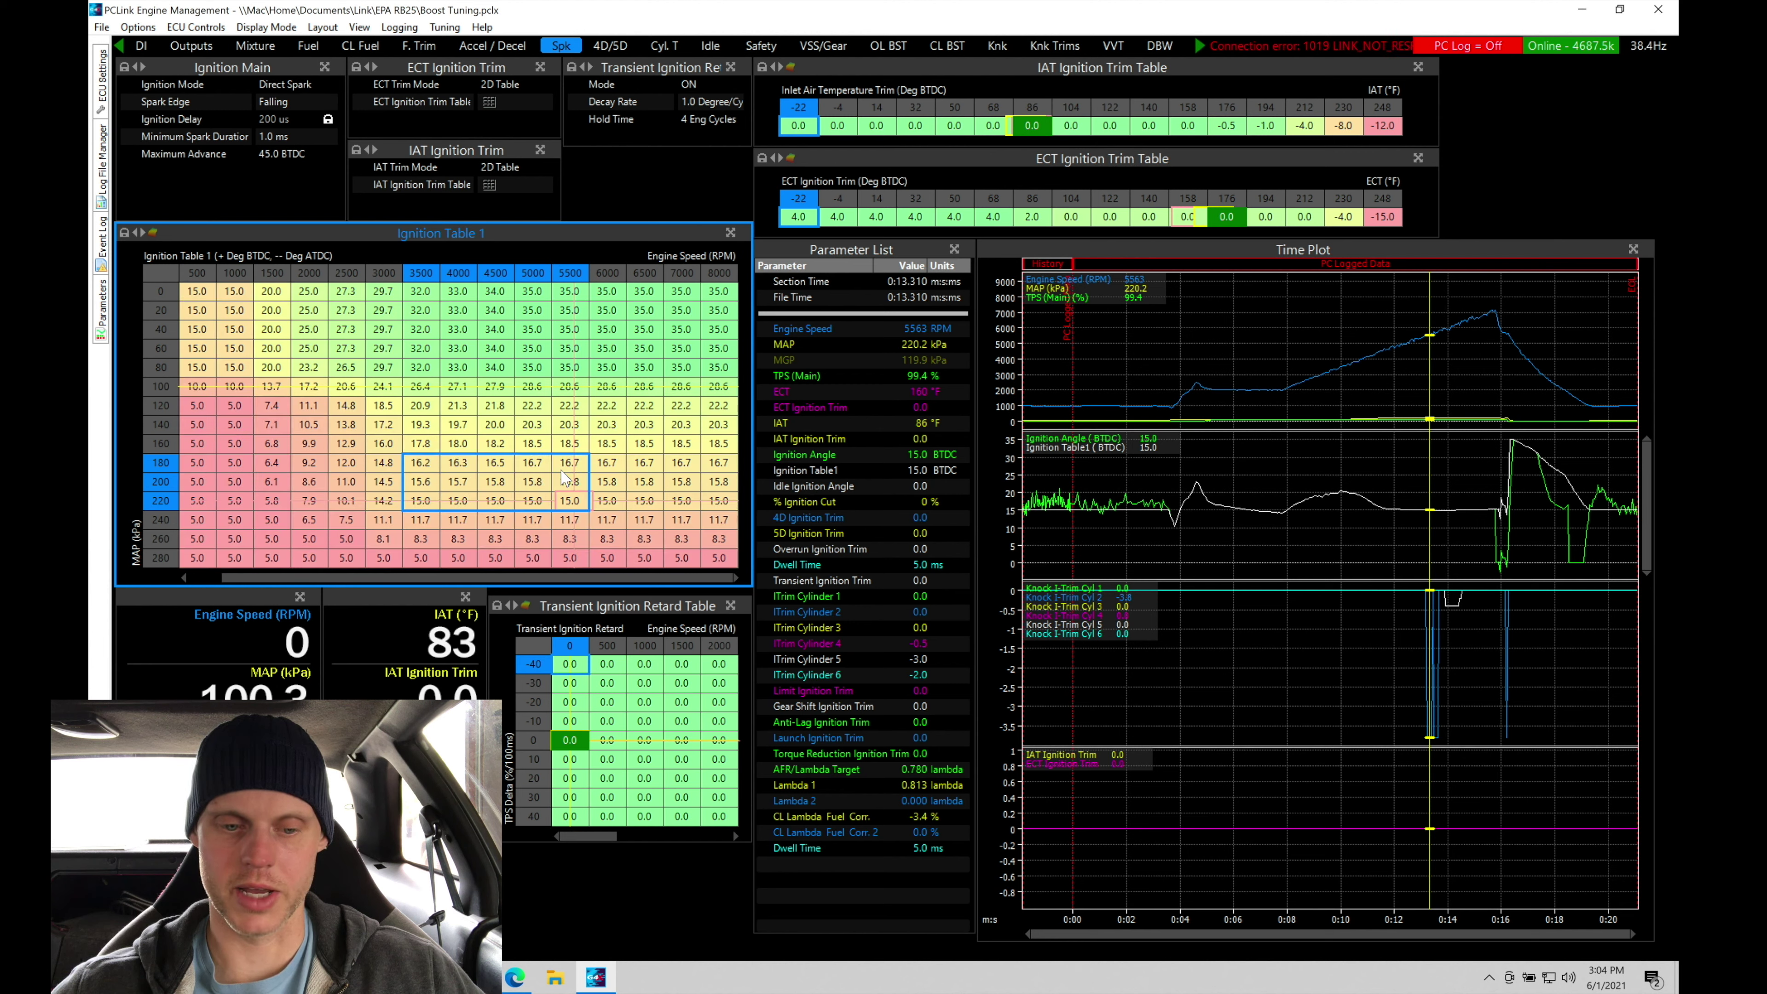
drag(421, 462, 579, 504)
text(=)
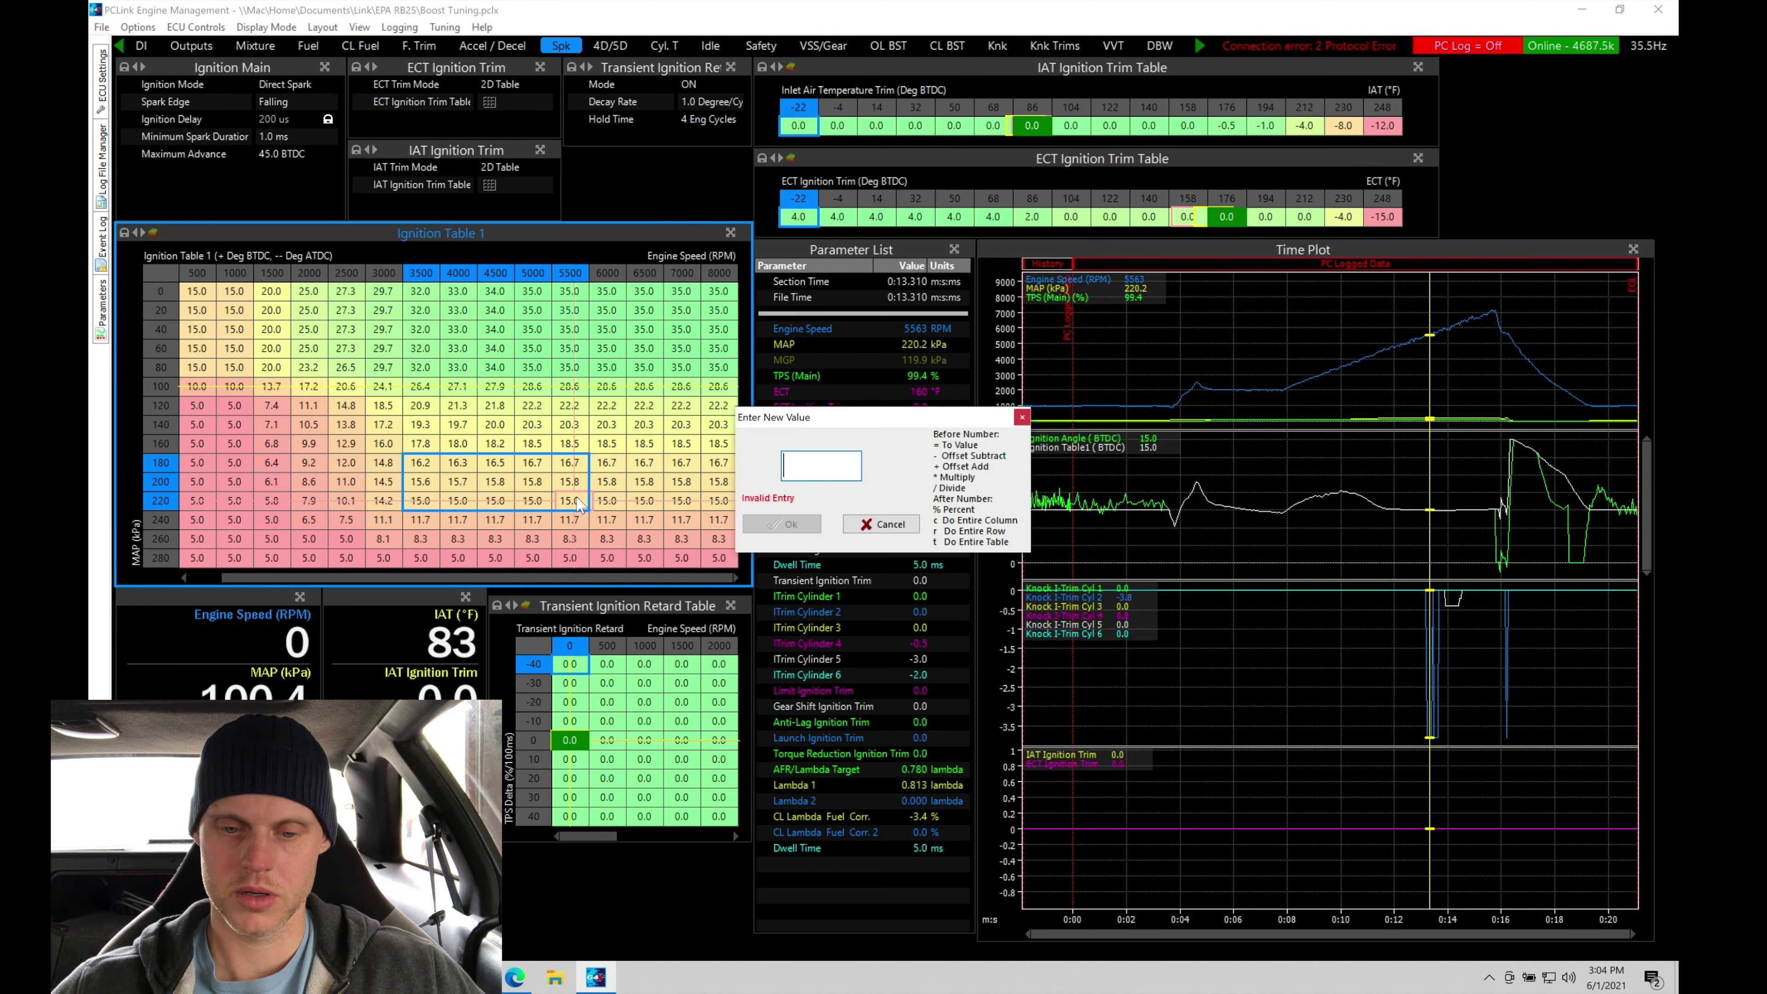
text(-1)
key(Return)
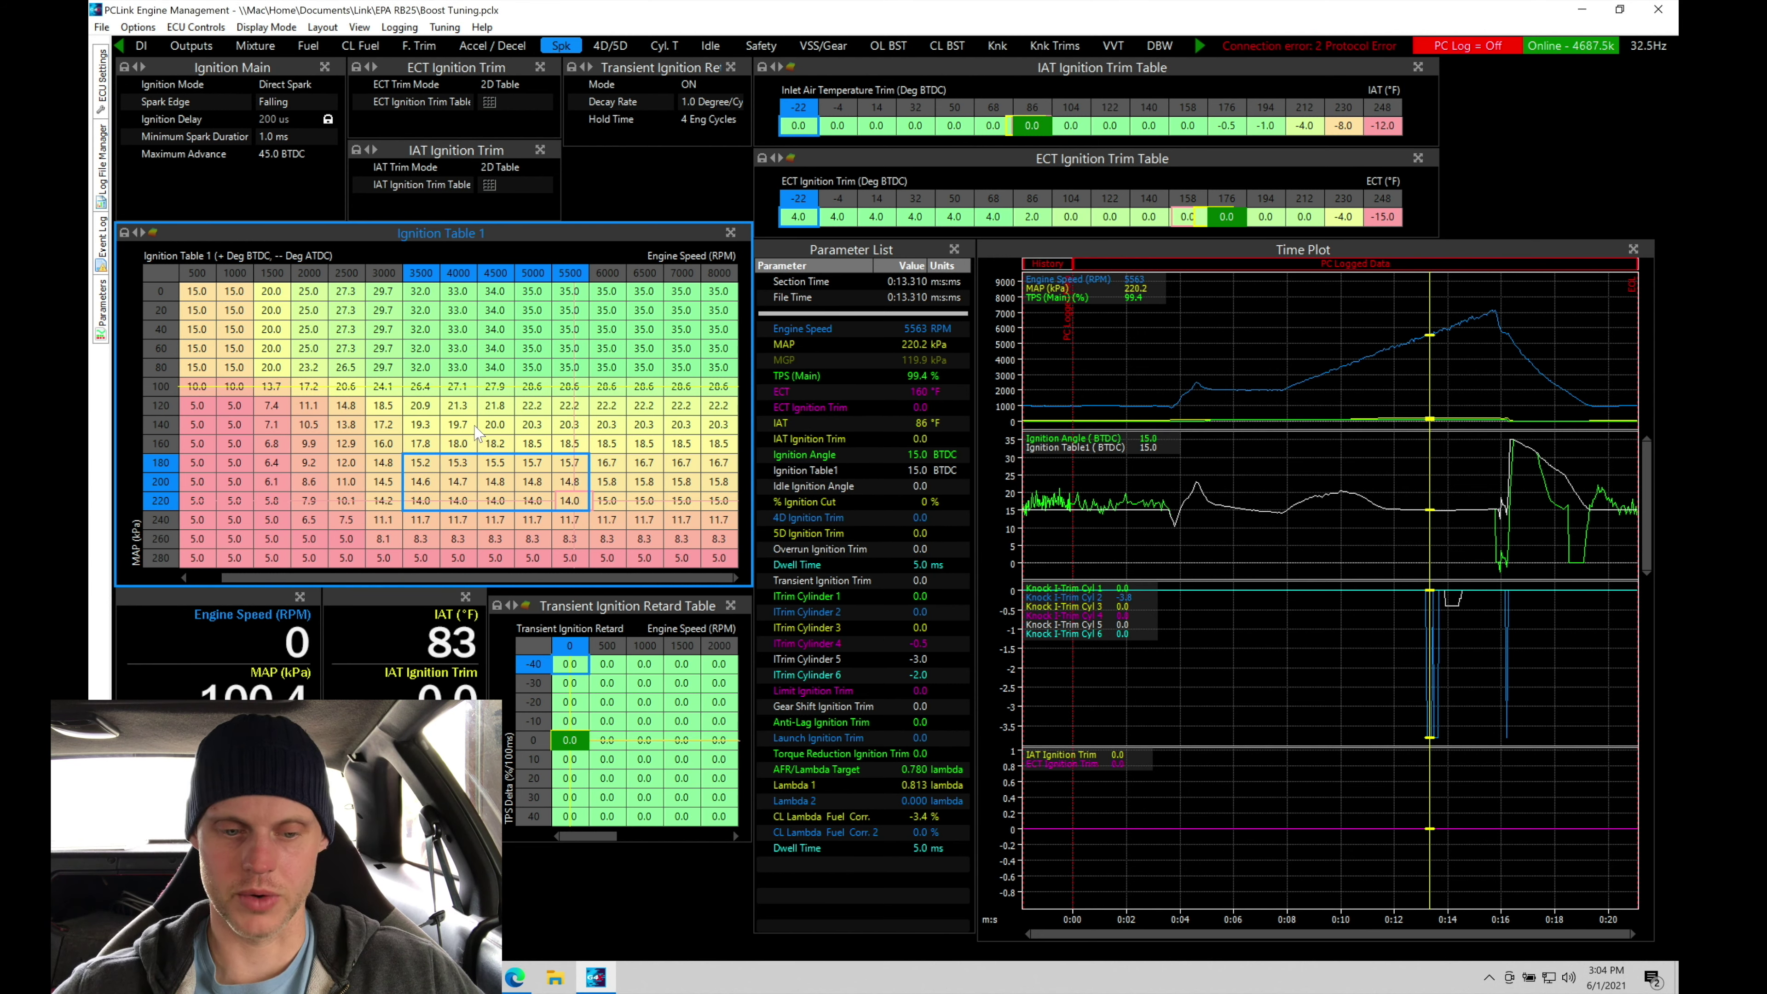
drag(345, 462, 416, 532)
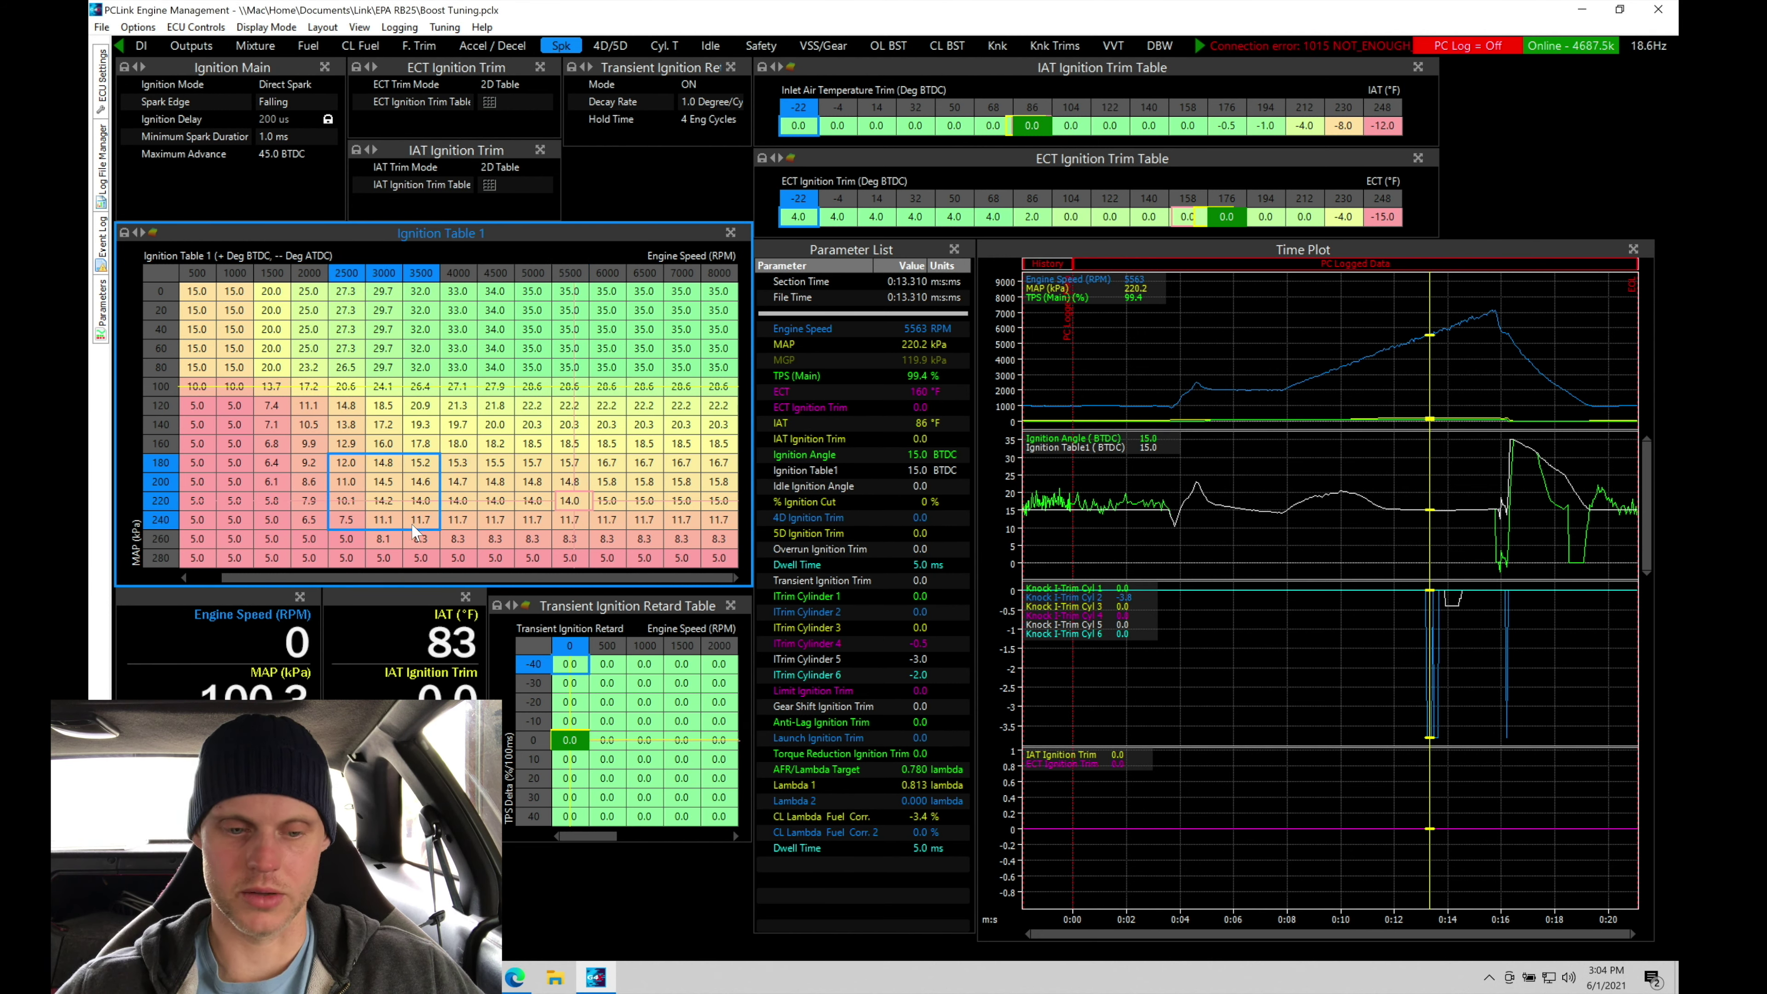
click(499, 488)
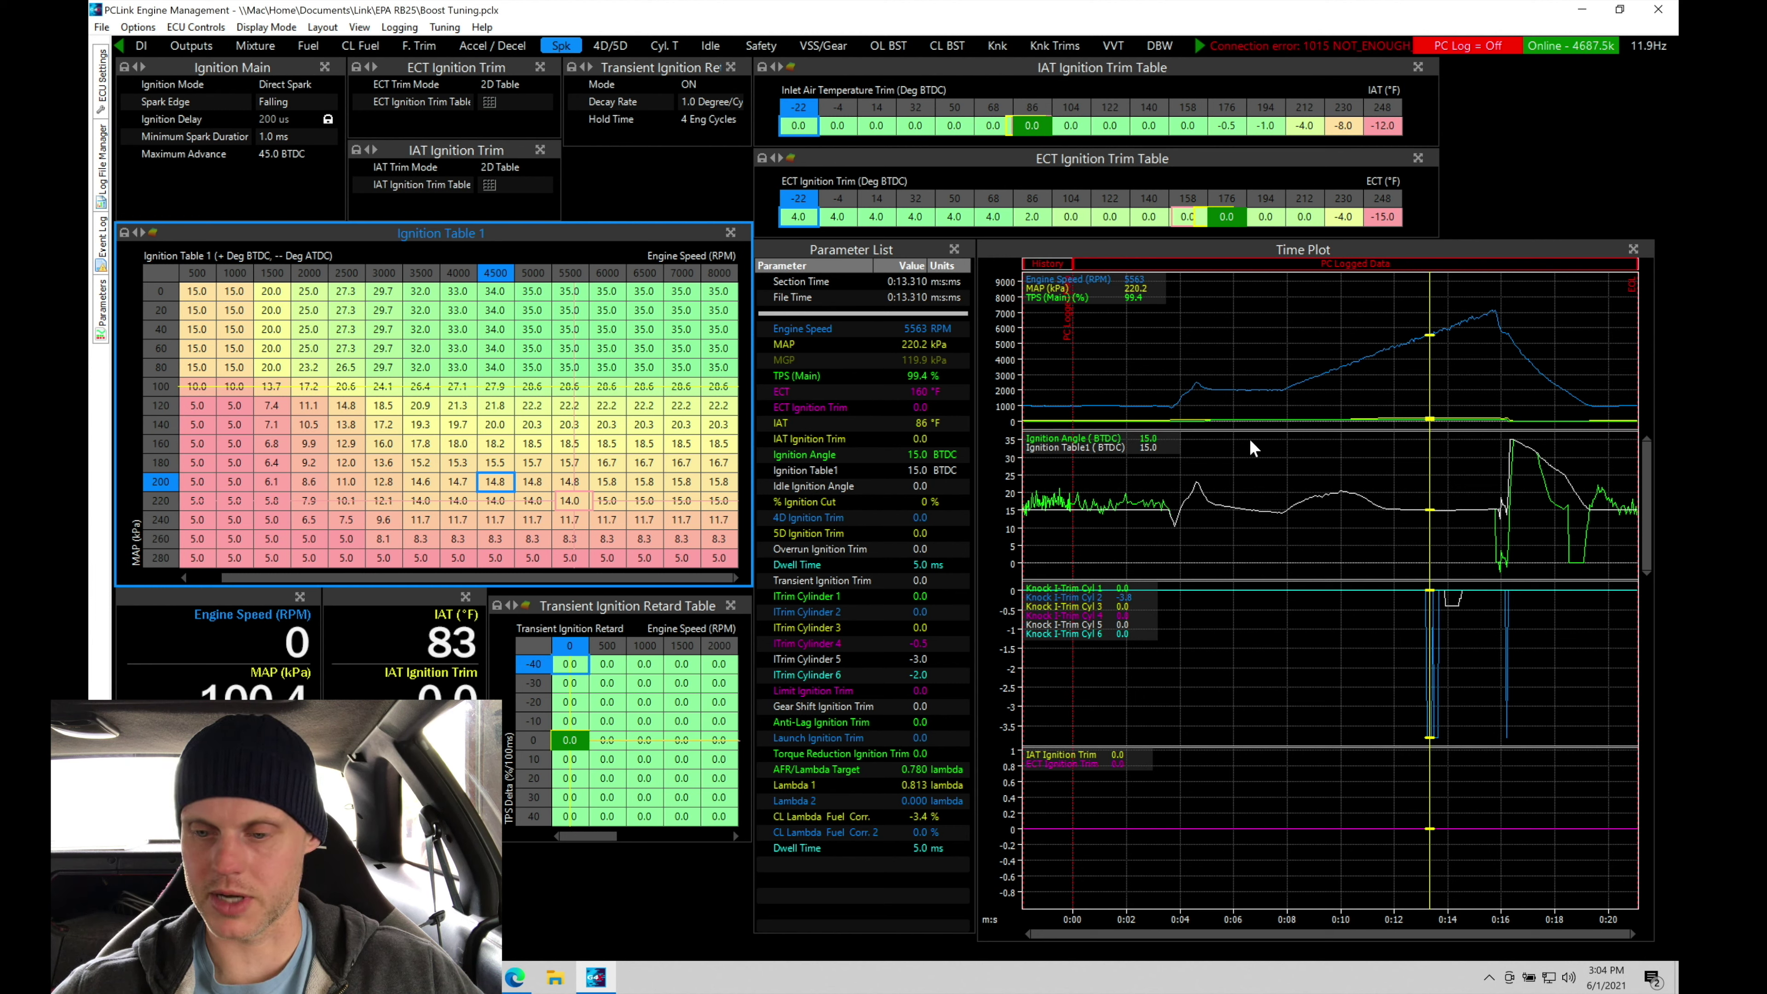
Examine engine speed, ignition angle and cylinder knock trims at the end of the logged pull, and open the closed-loop boost page
drag(1415, 384, 1504, 468)
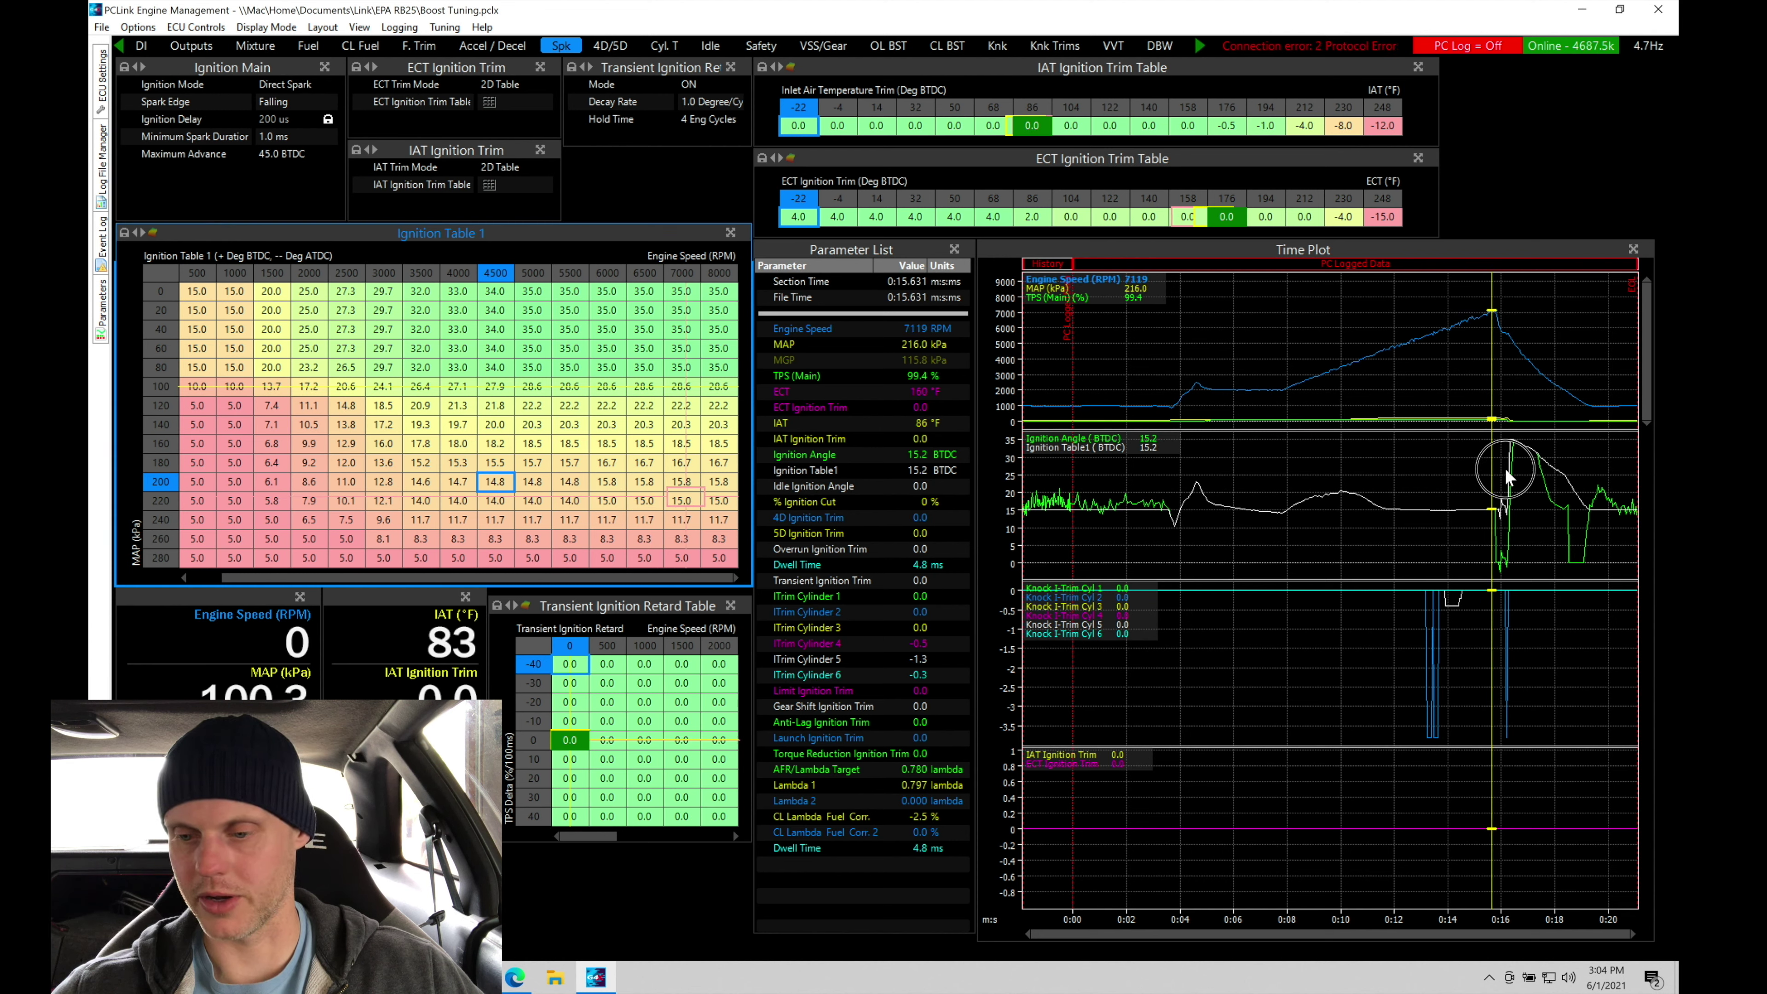
click(1491, 311)
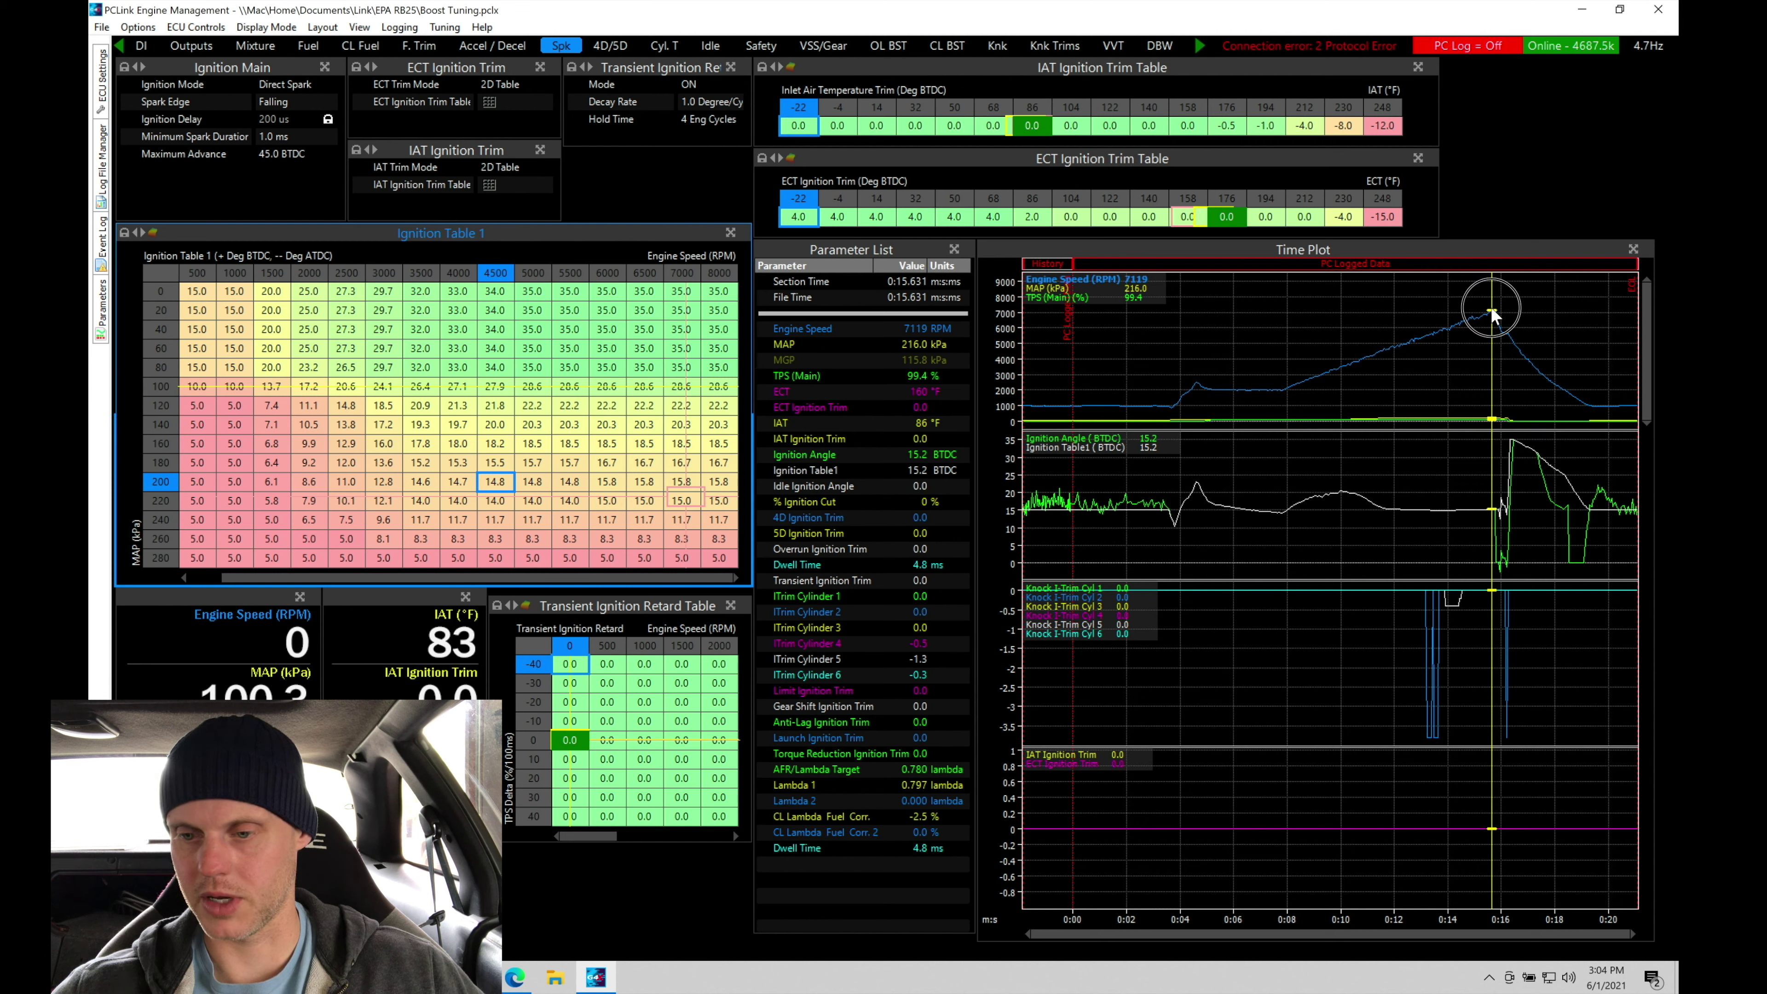
click(1491, 611)
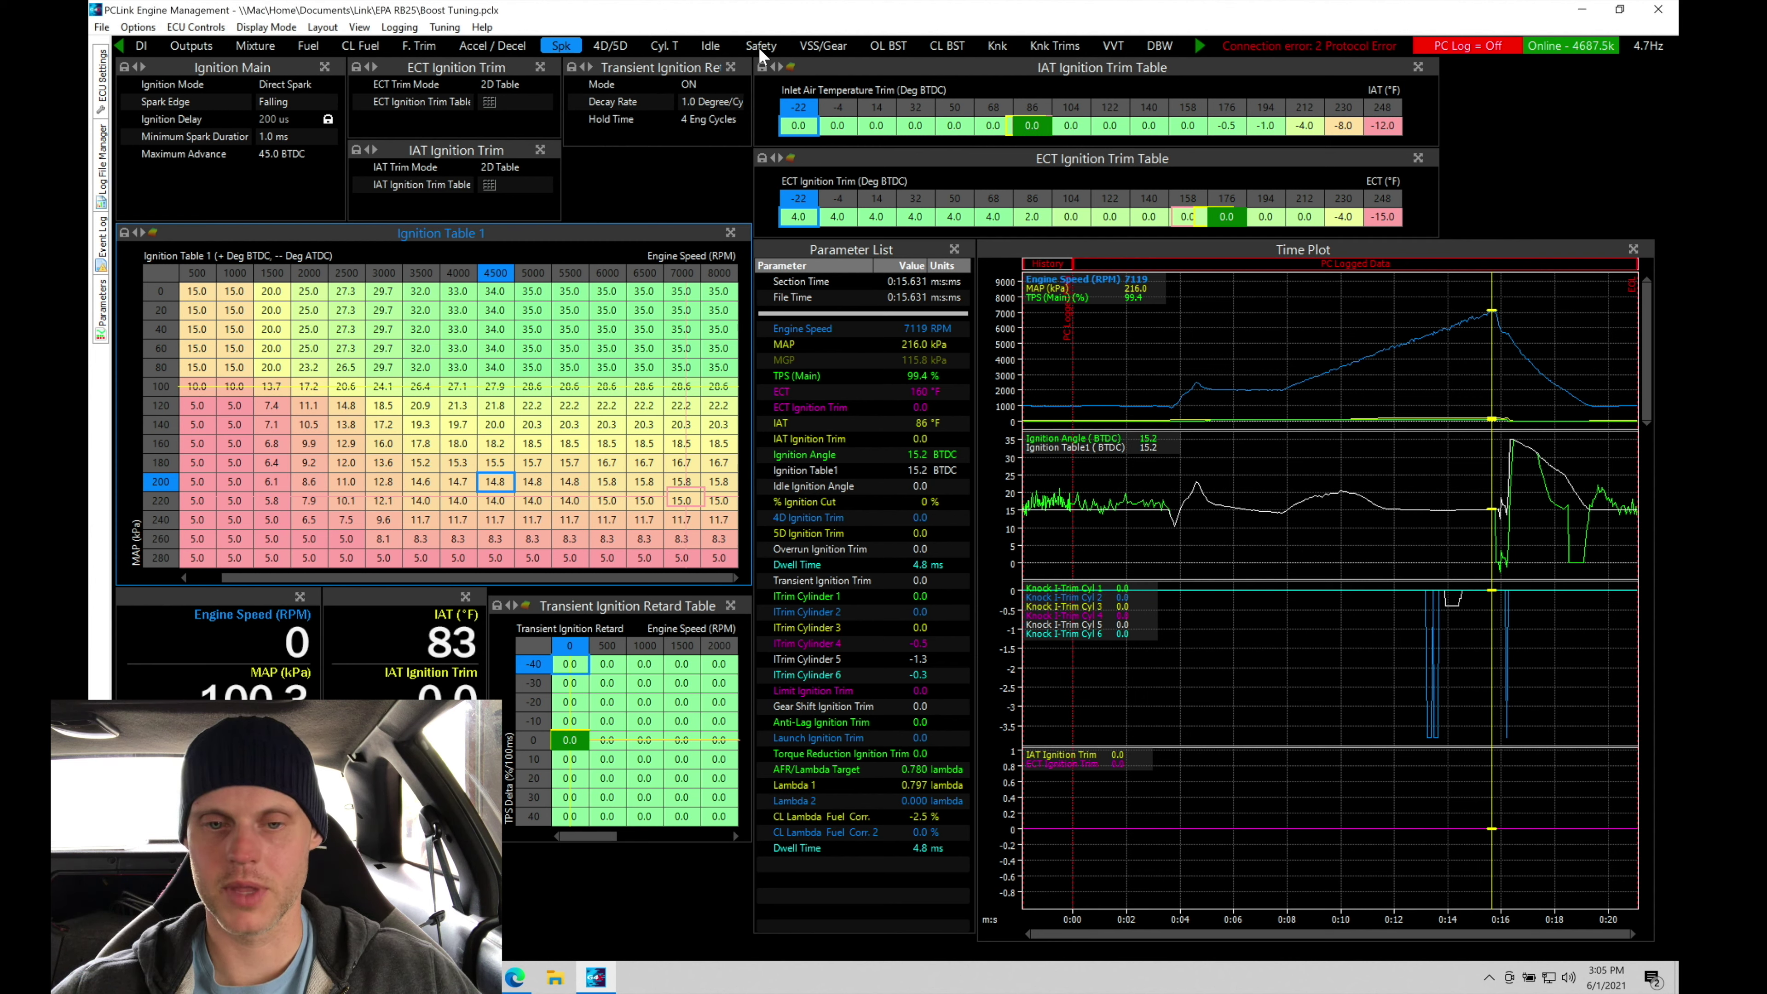
click(933, 49)
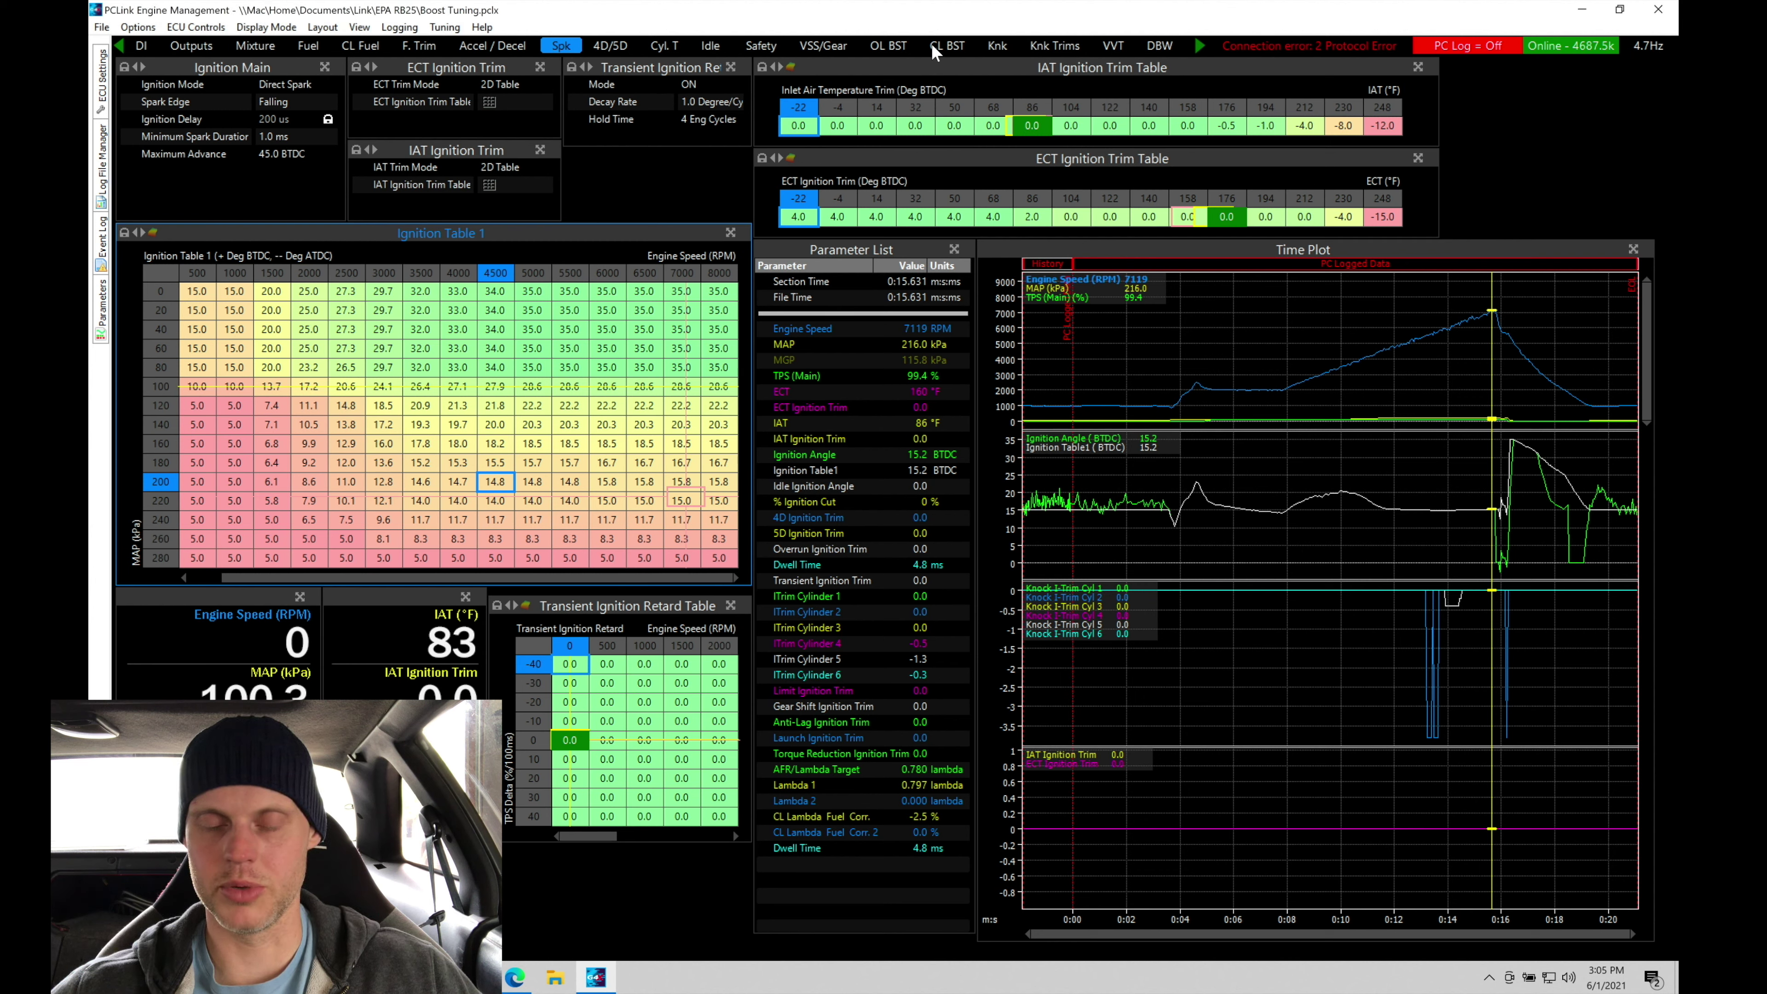